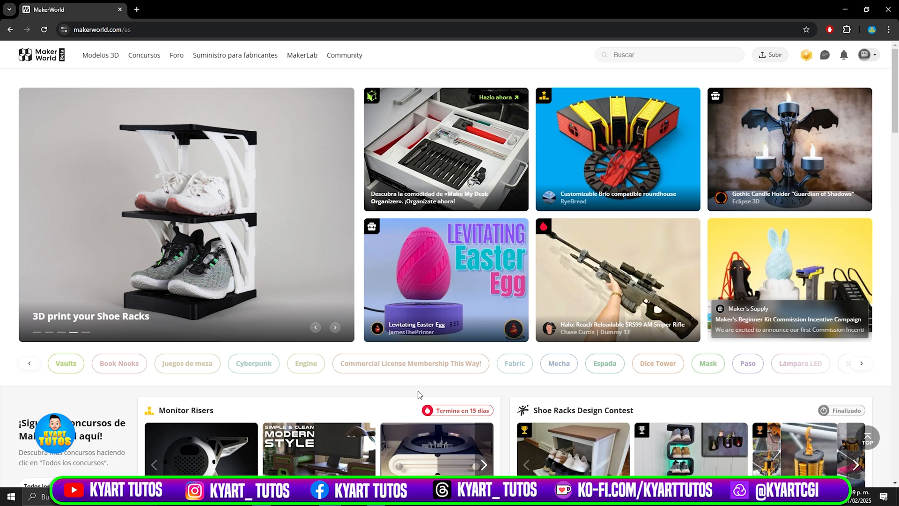
- Browse the MakerWorld home page and open the MakerLab section
scroll(419, 394, down, 7)
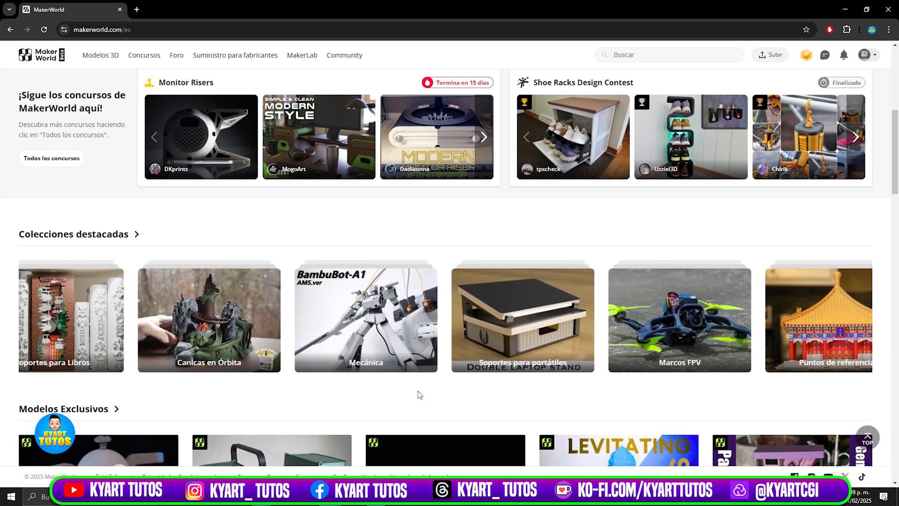
scroll(419, 394, up, 5)
scroll(419, 394, up, 2)
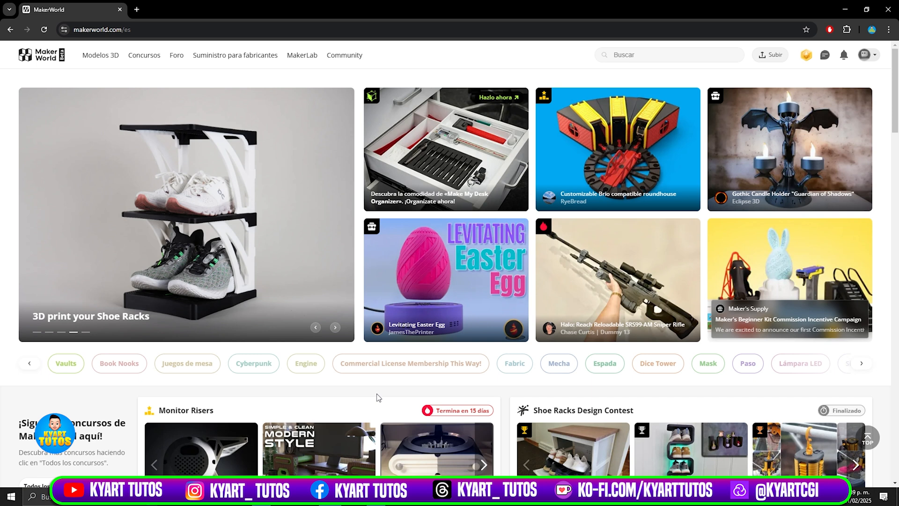
click(305, 58)
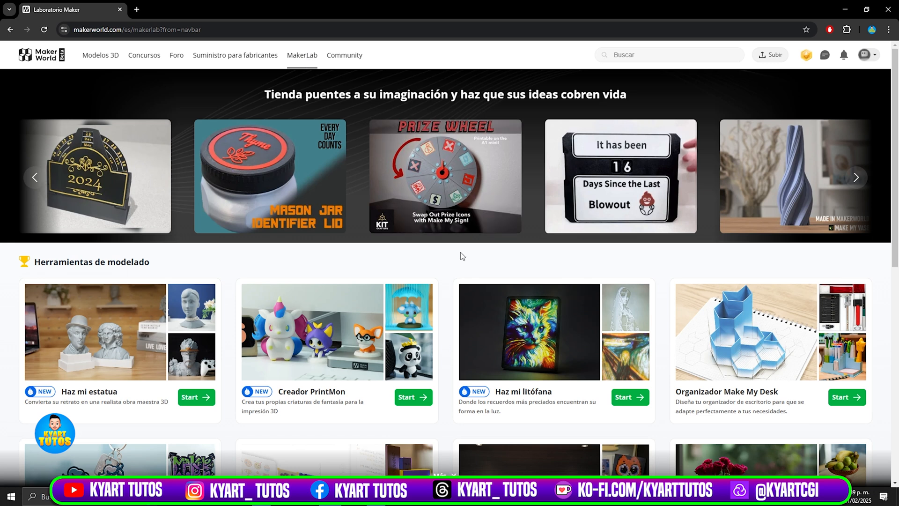
- Find the Haz mi estatua tool among the MakerLab modelling tools and start it
scroll(462, 255, down, 3)
scroll(446, 314, up, 3)
scroll(446, 314, down, 3)
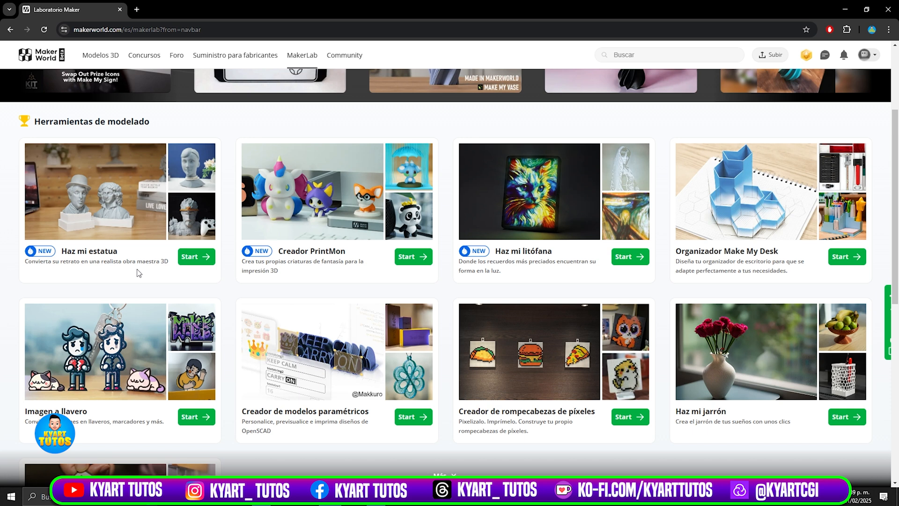
click(197, 259)
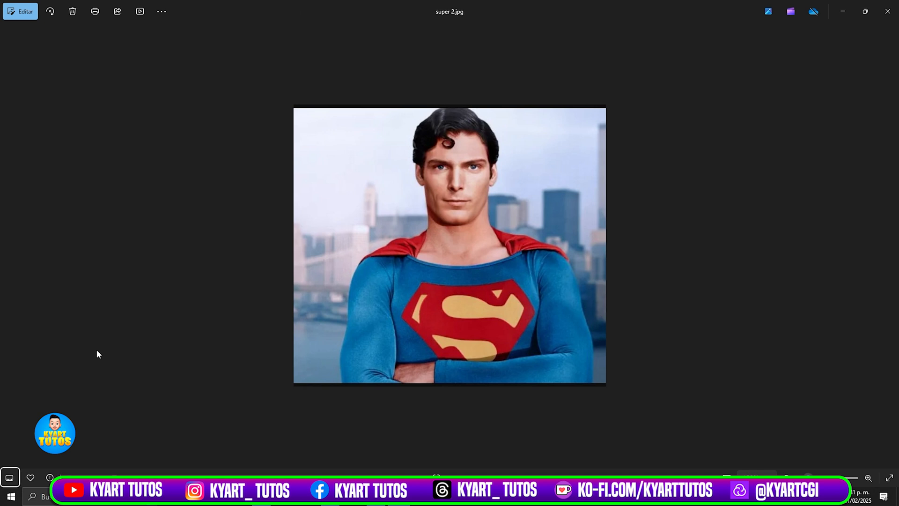
- Create a new project in Haz mi estatua and accept the photo tips
click(9, 245)
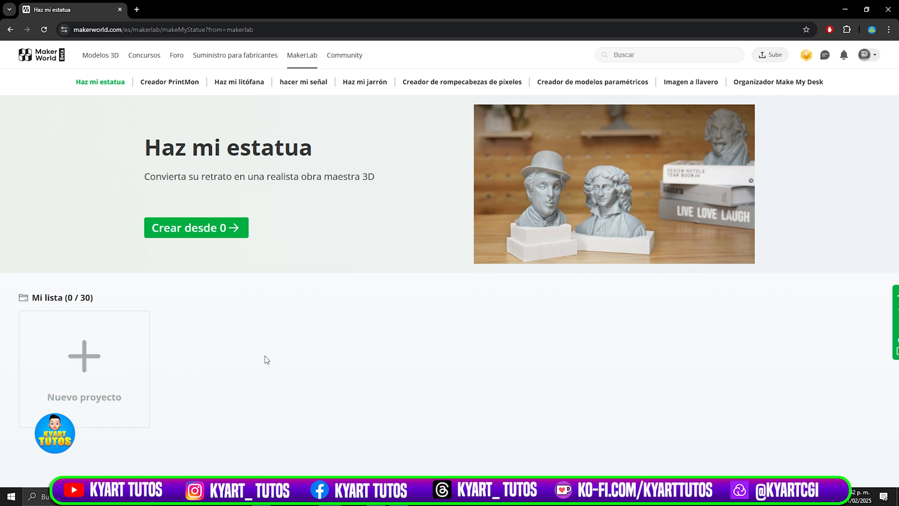
click(85, 366)
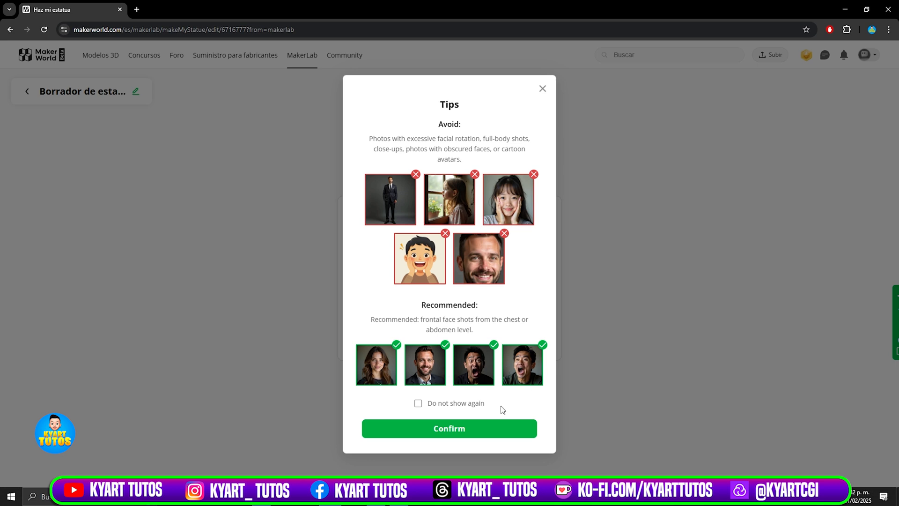
click(463, 427)
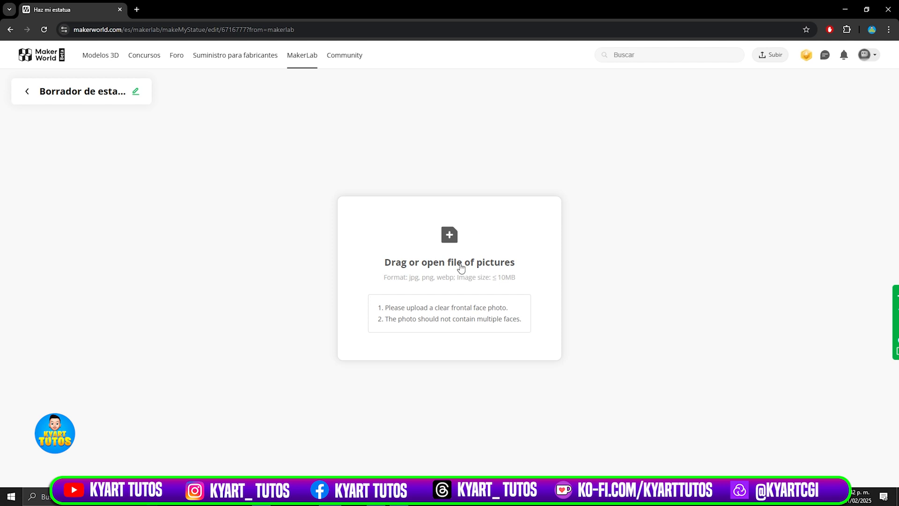
- Upload super 2.jpg as the portrait photo and generate a bust from it
click(513, 233)
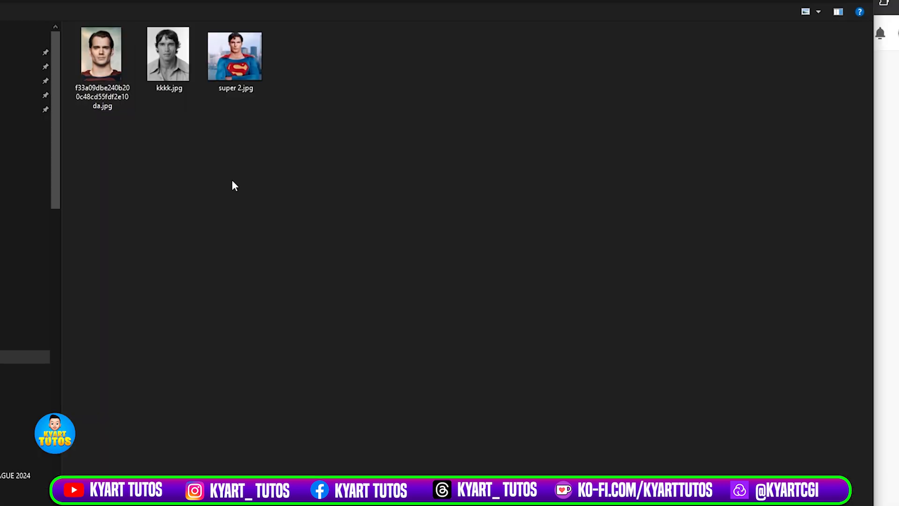
click(231, 81)
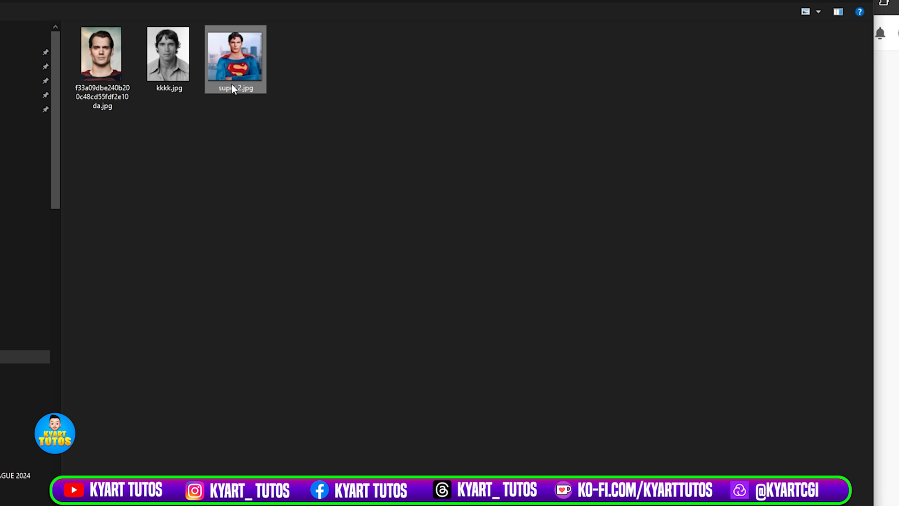
click(777, 503)
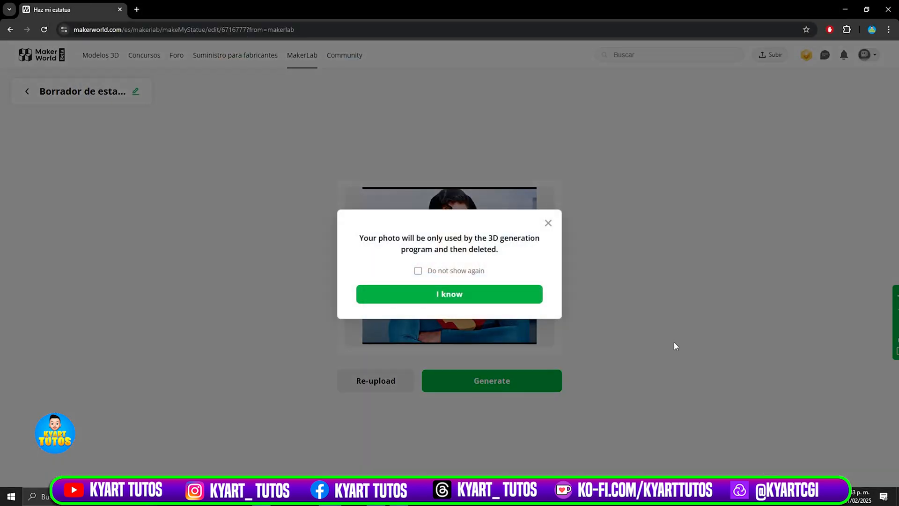
click(476, 299)
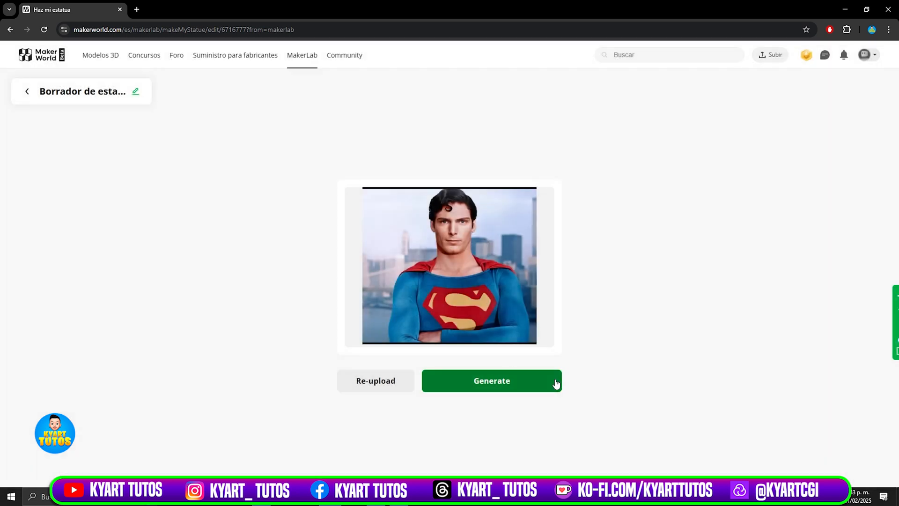
click(520, 381)
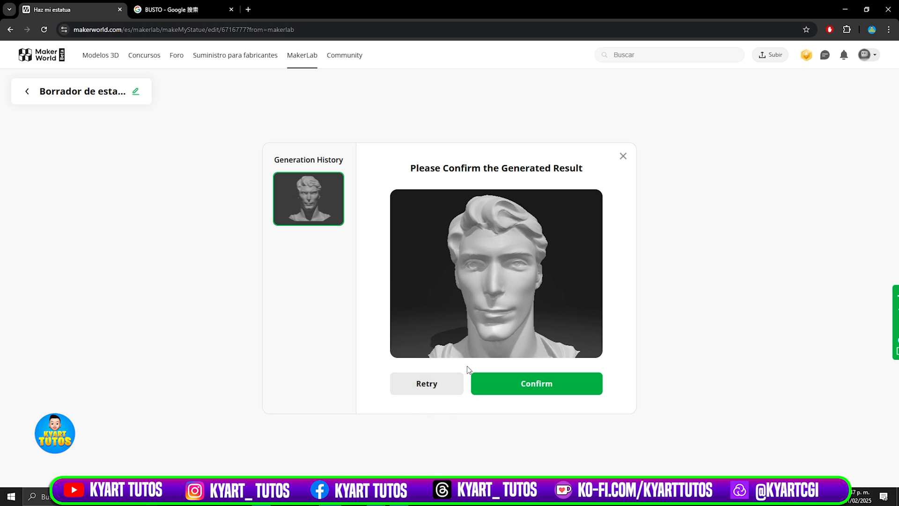
- Generate a second version of the bust and compare it with the first one
click(438, 387)
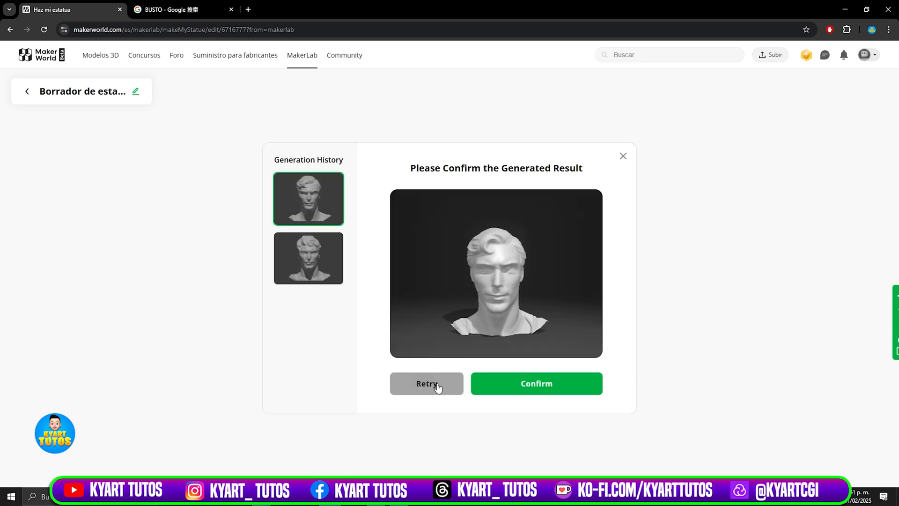
mouse_move(494, 298)
mouse_down()
mouse_move(526, 300)
mouse_move(488, 299)
mouse_up()
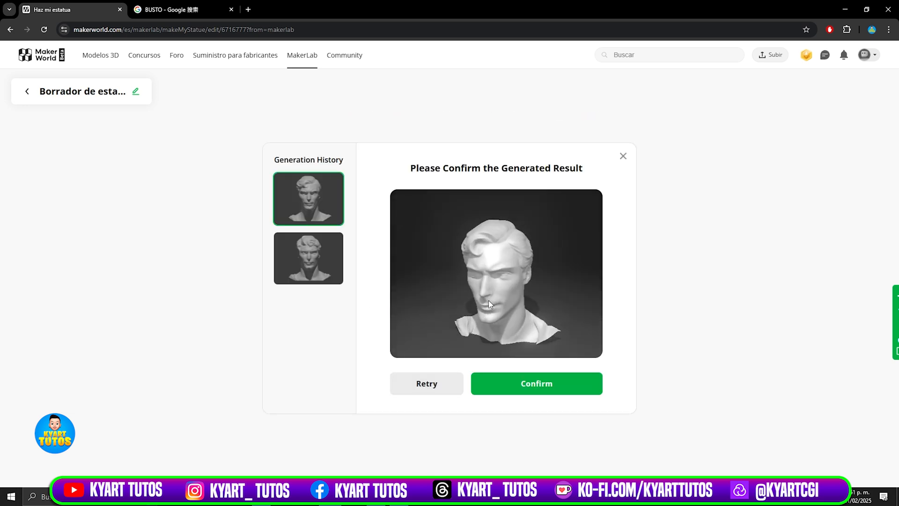
click(321, 275)
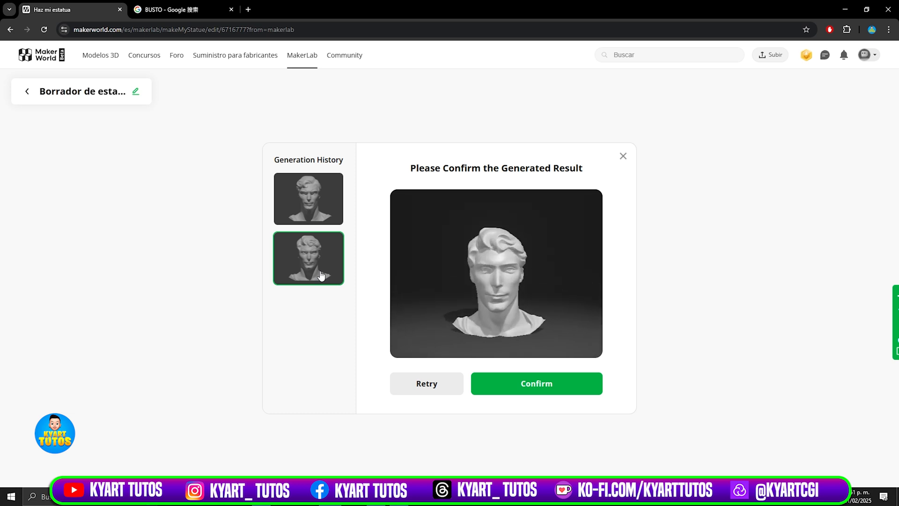
- Choose the newer bust from the generation history and confirm its generation for 10 MakerLab credits
click(303, 212)
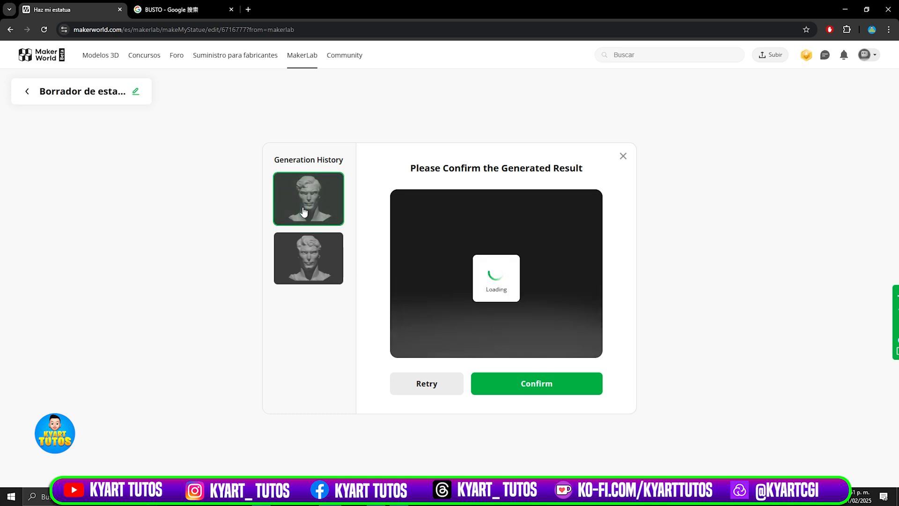
drag(516, 317, 496, 299)
scroll(473, 298, up, 5)
scroll(487, 293, down, 5)
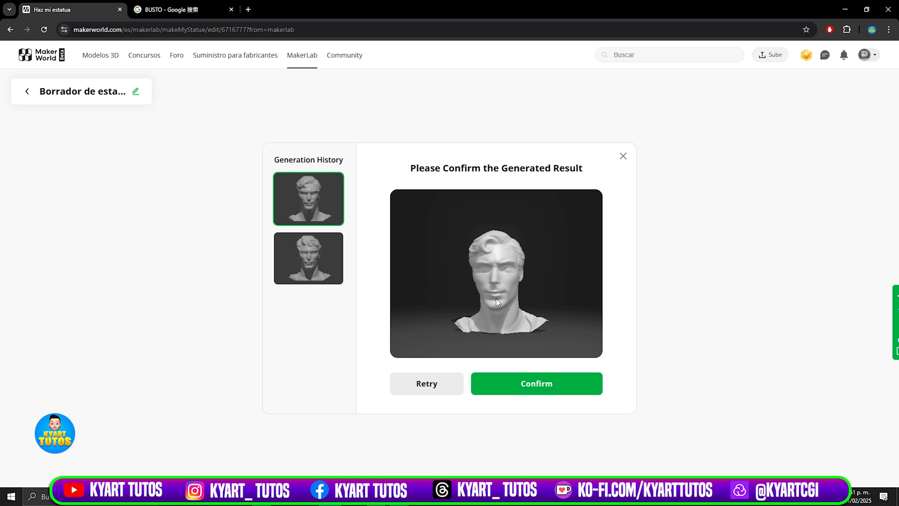
click(534, 383)
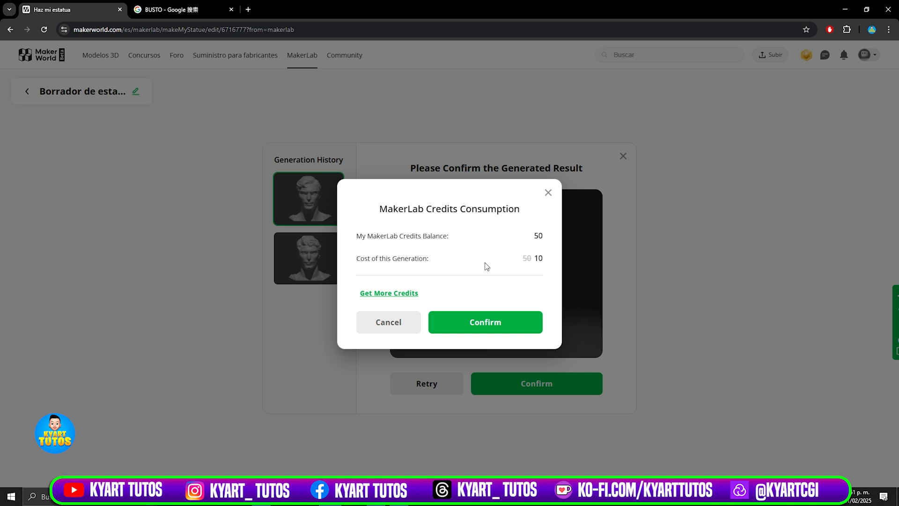
click(497, 326)
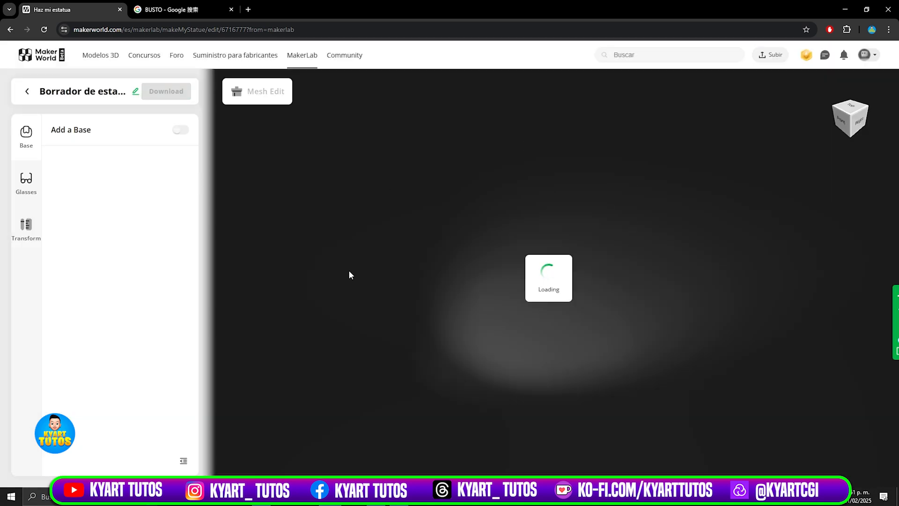
- Inspect the generated bust, open Mesh Edit and smooth the nose area with the Smooth brush at size 50 and intensity 50
drag(520, 347, 561, 306)
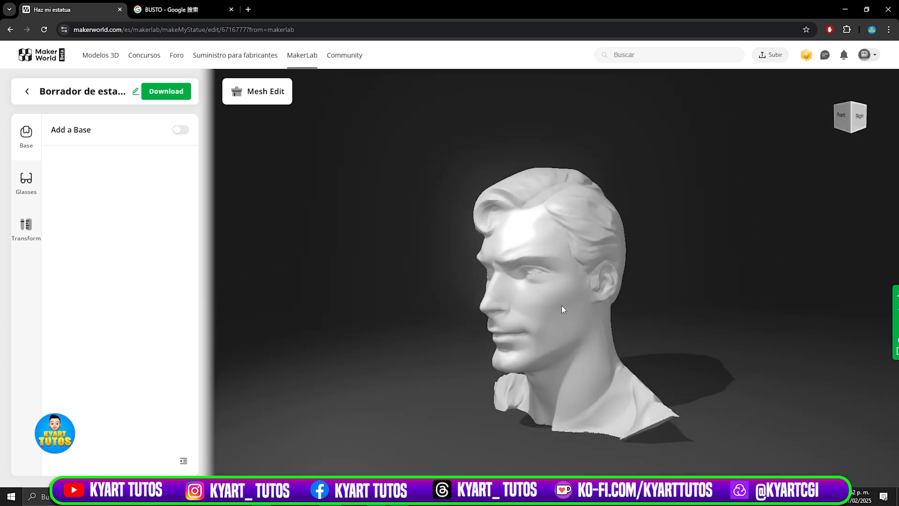
right_drag(561, 305, 541, 293)
drag(532, 292, 569, 316)
scroll(569, 292, up, 3)
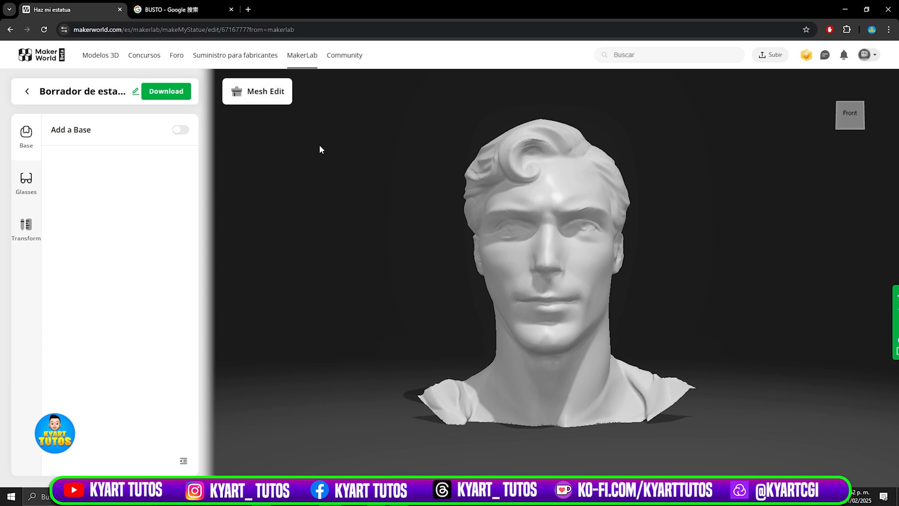
click(274, 97)
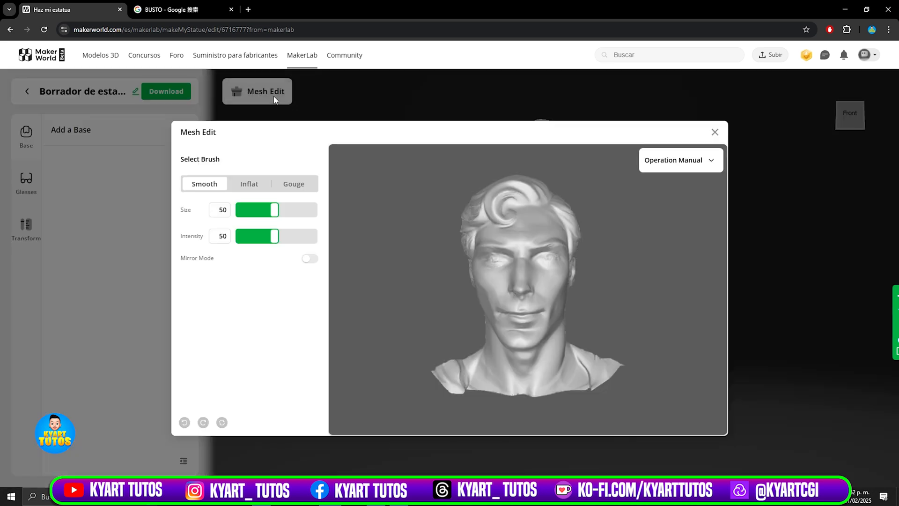
scroll(543, 287, up, 4)
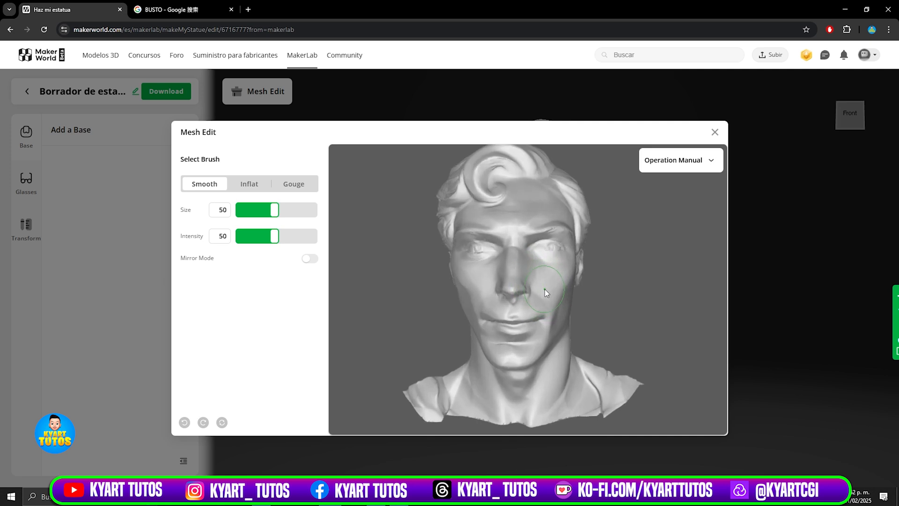
drag(520, 280, 502, 276)
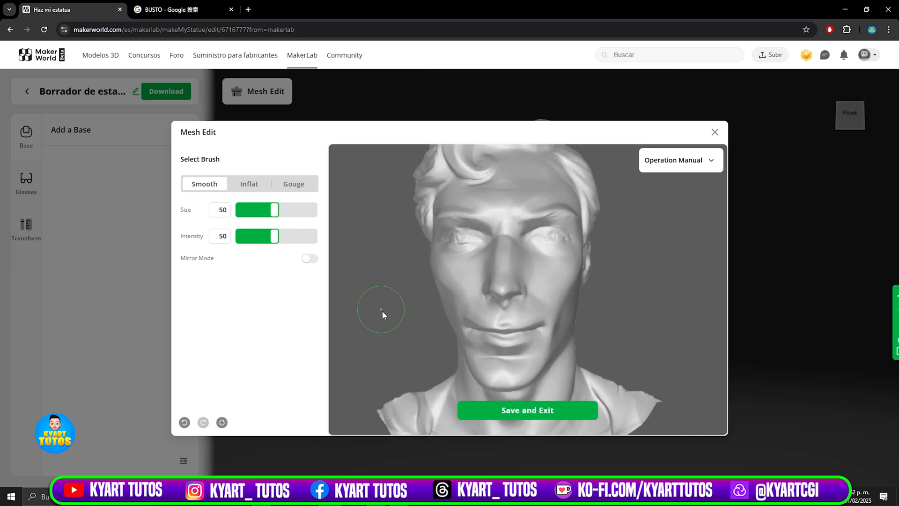
- Set the Smooth brush size to 27 and smooth the cheek of the bust
drag(383, 306, 464, 295)
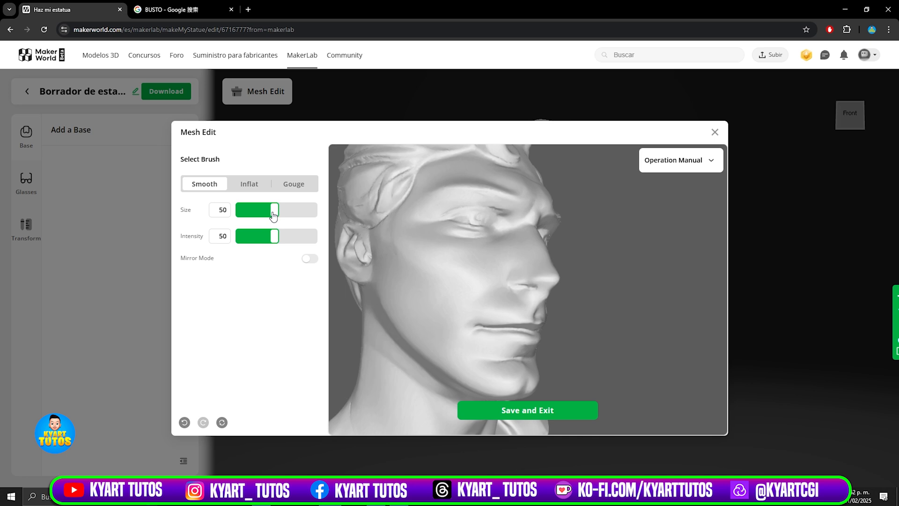
drag(274, 213, 257, 211)
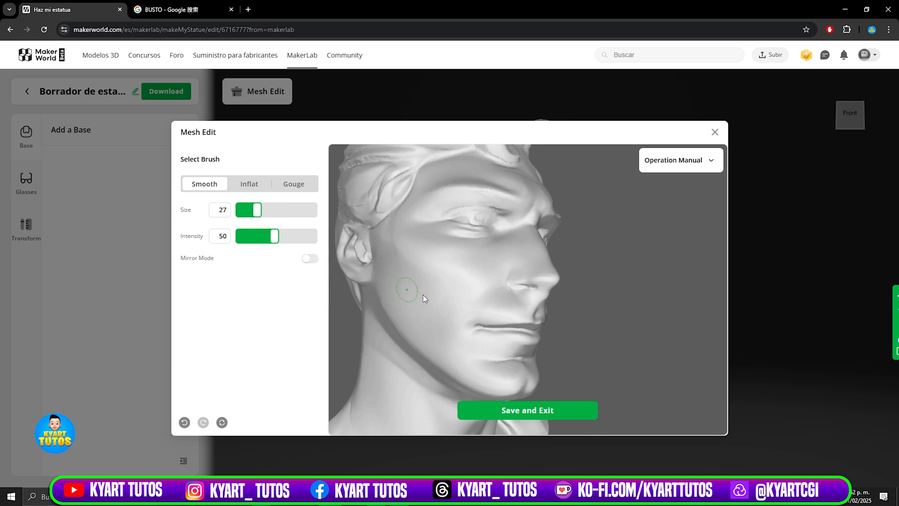
scroll(482, 303, up, 2)
scroll(480, 300, up, 3)
scroll(470, 295, down, 4)
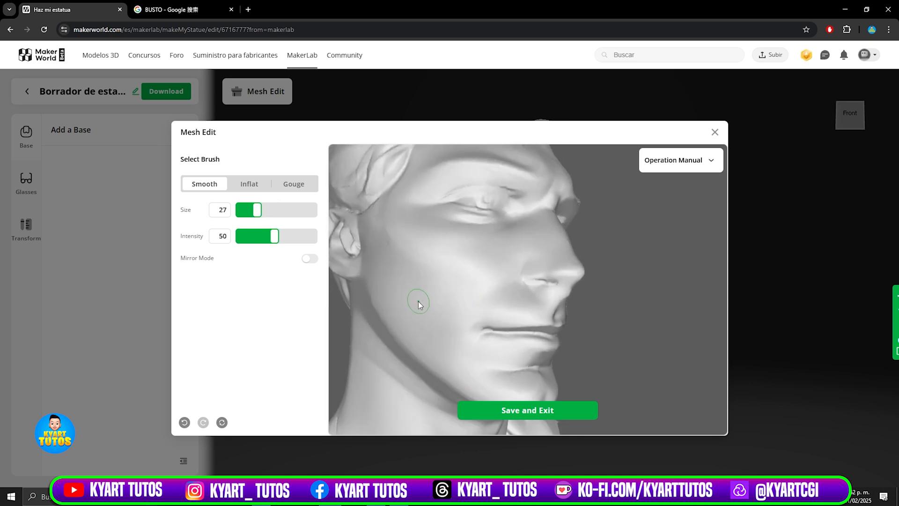
drag(418, 301, 461, 294)
mouse_move(469, 296)
right_down()
mouse_move(502, 283)
mouse_move(502, 224)
right_up()
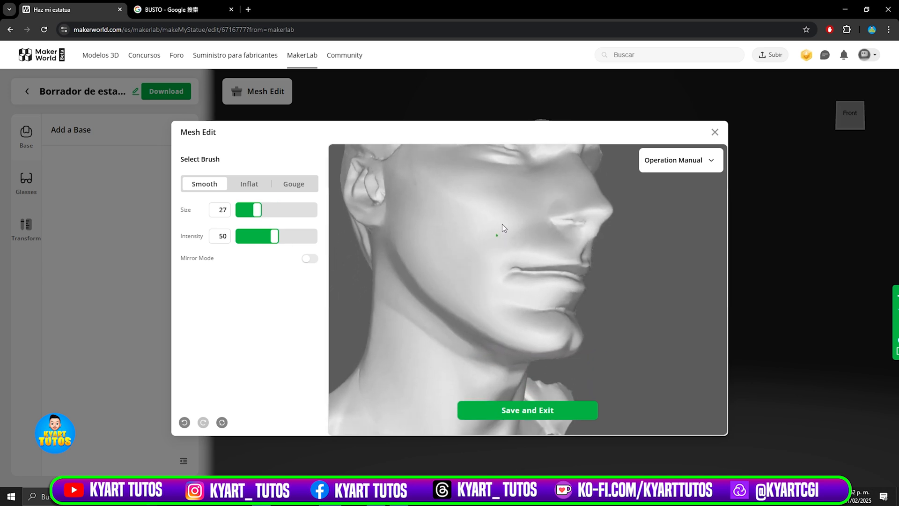
- Examine the bust's mouth, chin, ear, neck and back of the head for areas that need smoothing
drag(593, 296, 561, 310)
scroll(561, 310, up, 5)
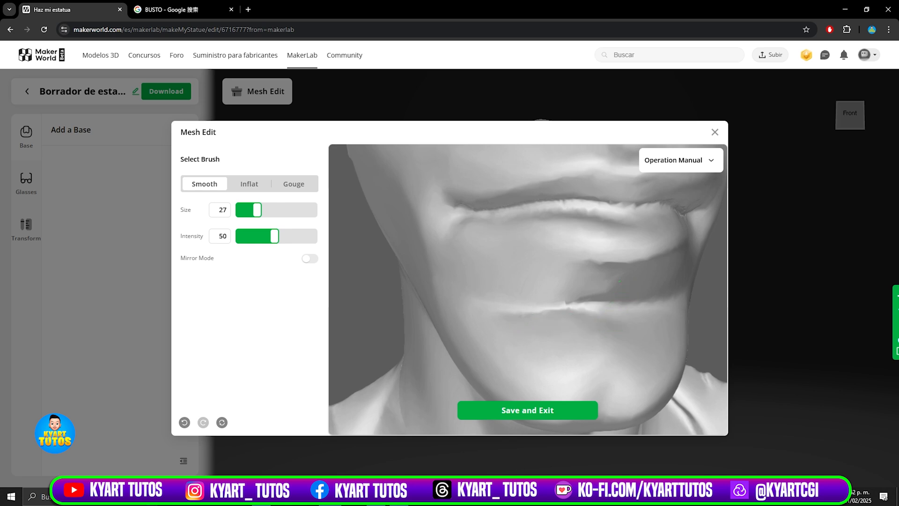
drag(710, 286, 543, 301)
scroll(674, 302, down, 5)
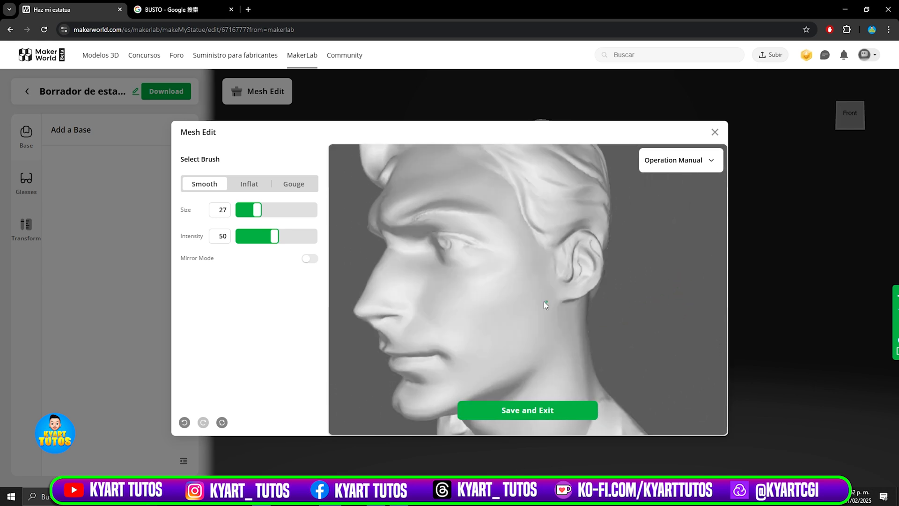
scroll(578, 271, up, 3)
scroll(577, 271, down, 5)
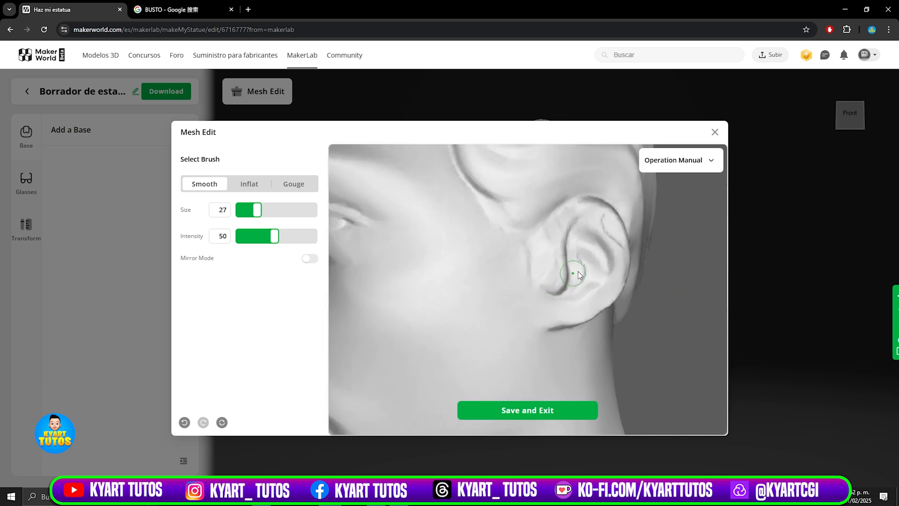
drag(653, 336, 586, 291)
mouse_move(692, 383)
mouse_down()
mouse_move(664, 345)
mouse_move(582, 335)
mouse_move(636, 270)
mouse_move(644, 293)
mouse_move(600, 309)
mouse_move(632, 286)
mouse_move(514, 321)
mouse_up()
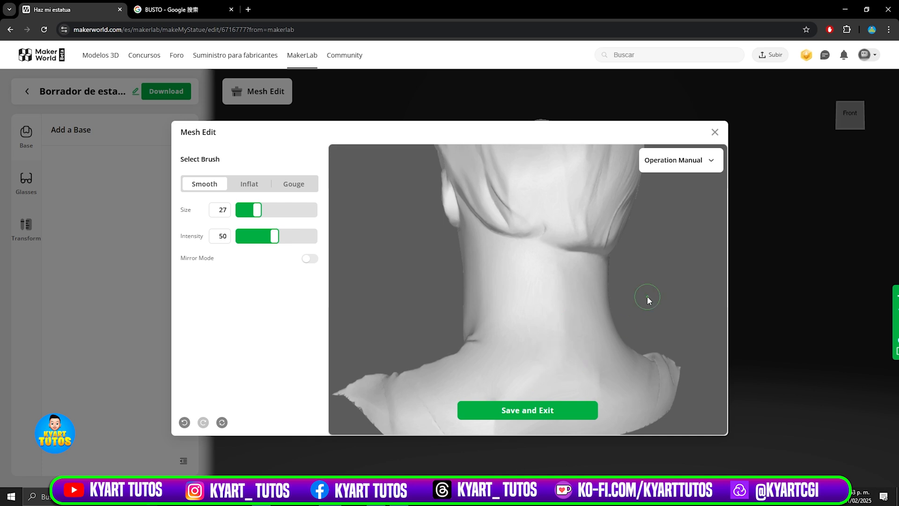
drag(646, 299, 626, 279)
drag(632, 240, 516, 251)
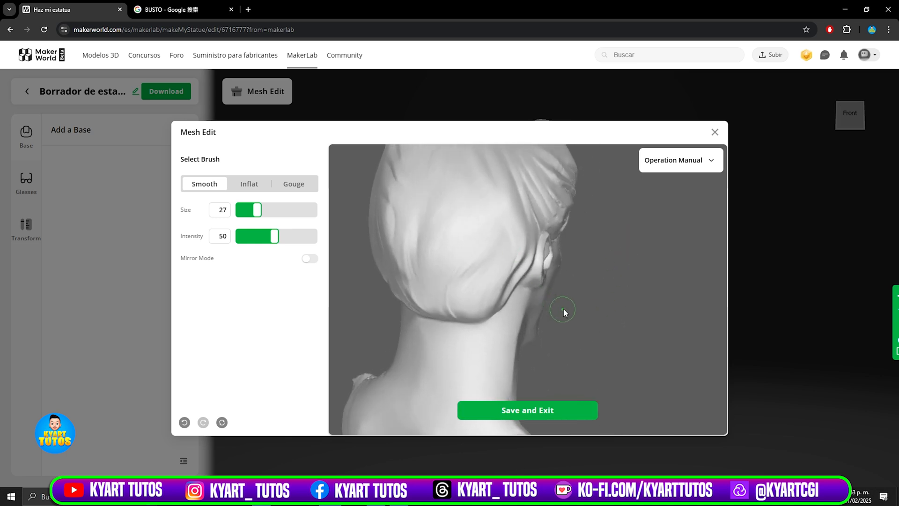
mouse_move(564, 311)
mouse_down()
mouse_move(628, 257)
mouse_move(492, 299)
mouse_up()
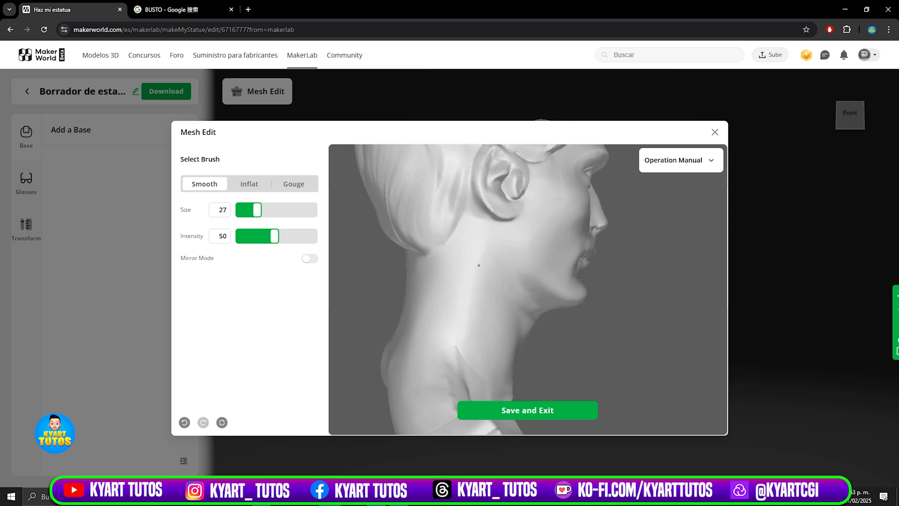
- Try the Inflat brush at size 40 on the cheek of the bust and undo the stroke
drag(612, 308, 625, 294)
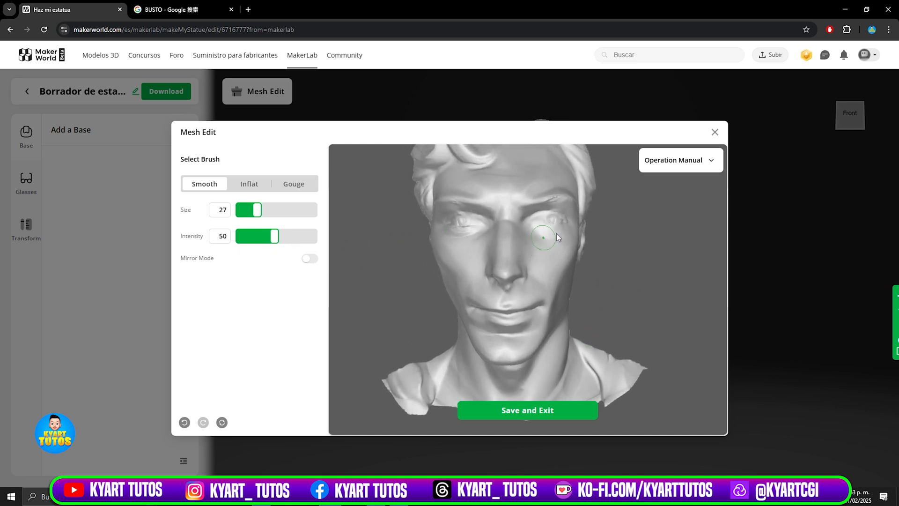
drag(606, 226, 601, 246)
click(249, 184)
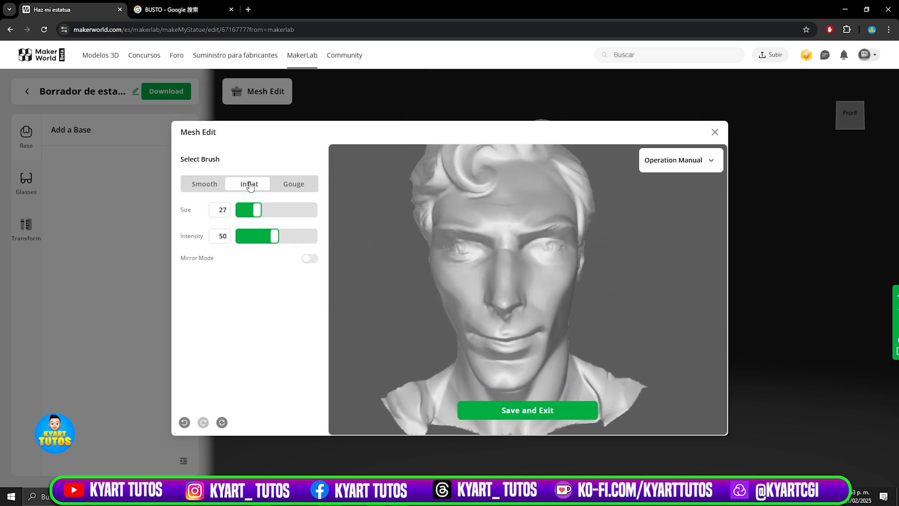
scroll(543, 300, up, 5)
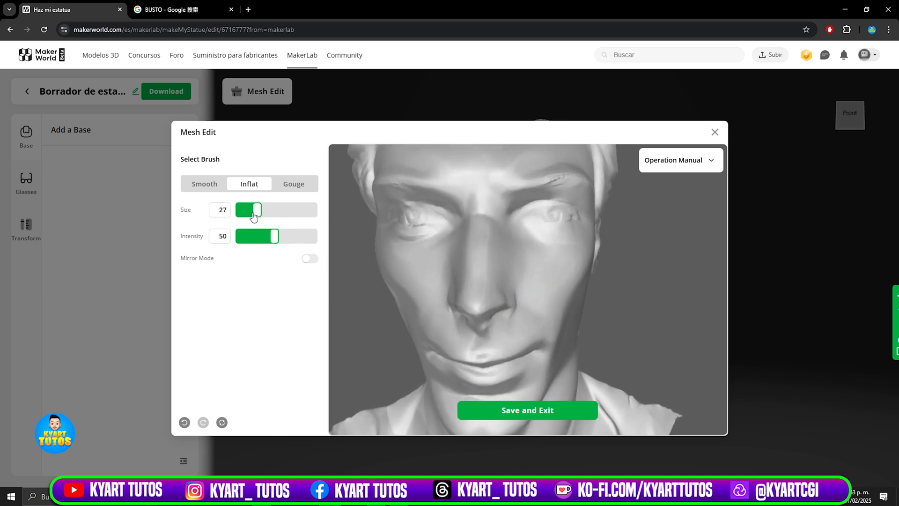
drag(259, 212, 266, 212)
mouse_move(552, 275)
mouse_down()
mouse_move(562, 274)
mouse_move(556, 285)
mouse_up()
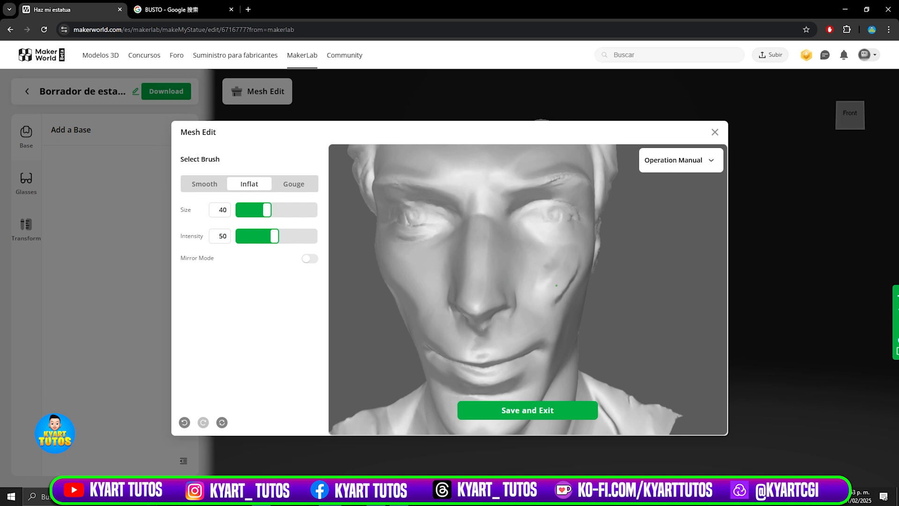
key(ctrl+z)
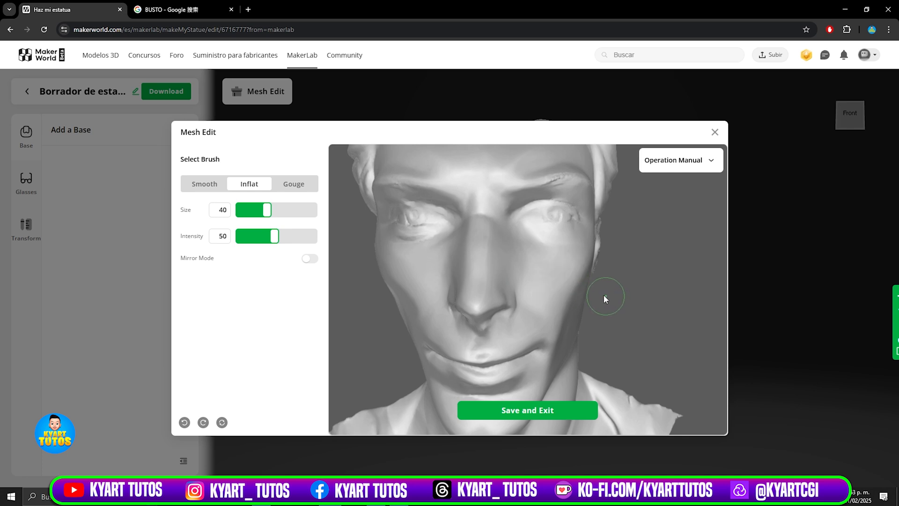
- Try the Gouge brush on the cheek of the bust and undo the stroke
click(300, 187)
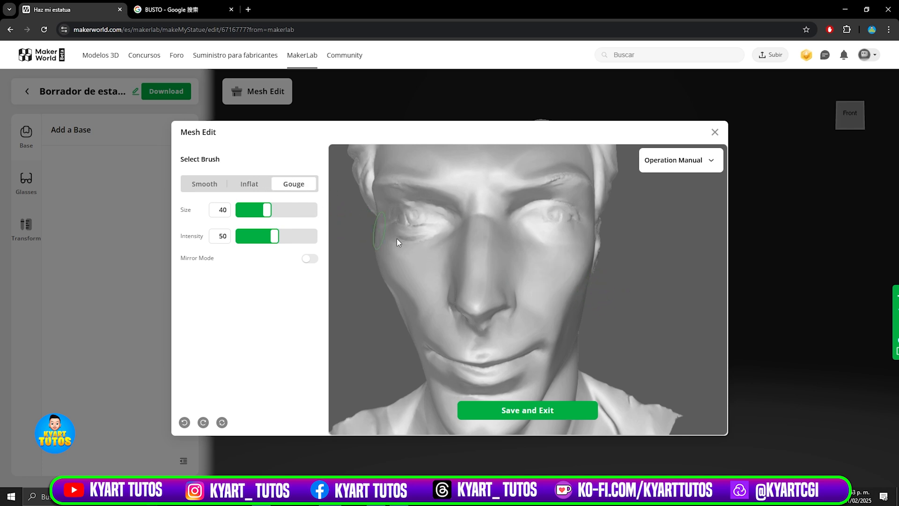
mouse_move(569, 271)
mouse_down()
mouse_move(552, 288)
mouse_move(573, 257)
mouse_move(561, 277)
mouse_up()
key(ctrl+z)
- Close Mesh Edit without saving the changes
click(715, 132)
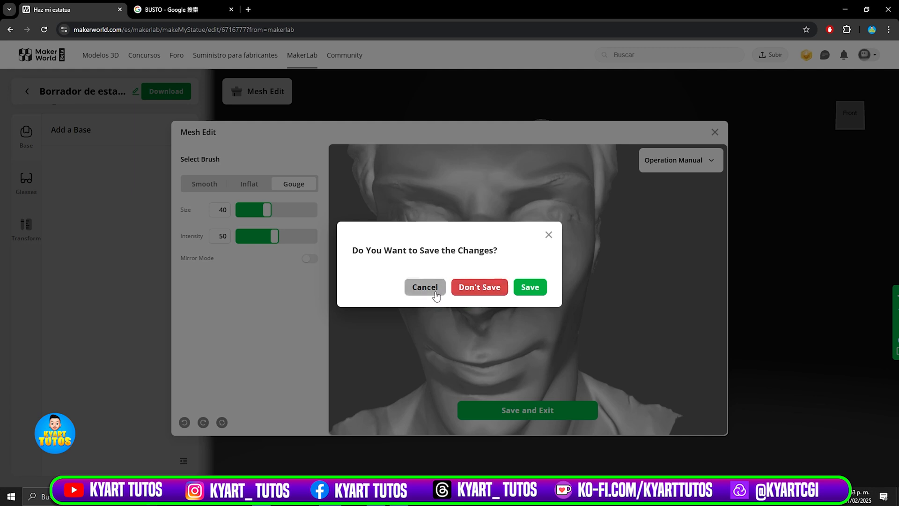
click(487, 289)
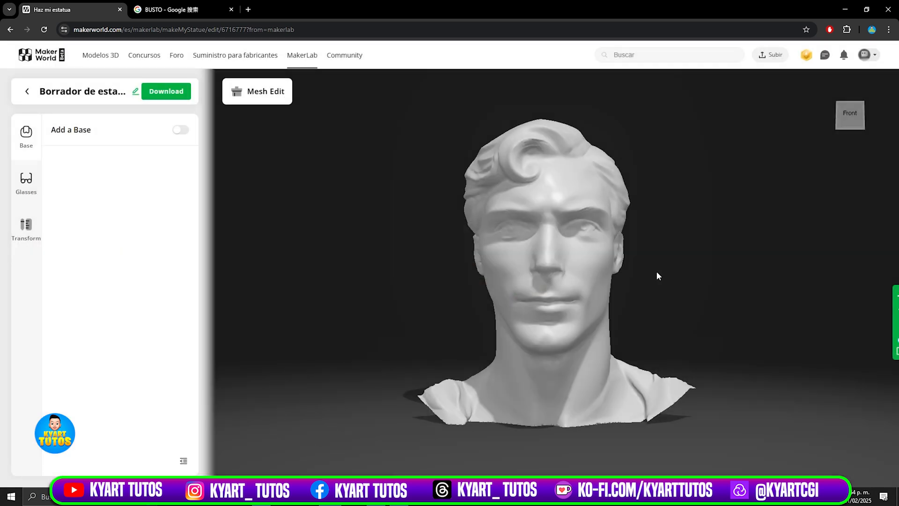
mouse_move(657, 272)
mouse_down()
mouse_move(606, 282)
mouse_move(665, 276)
mouse_up()
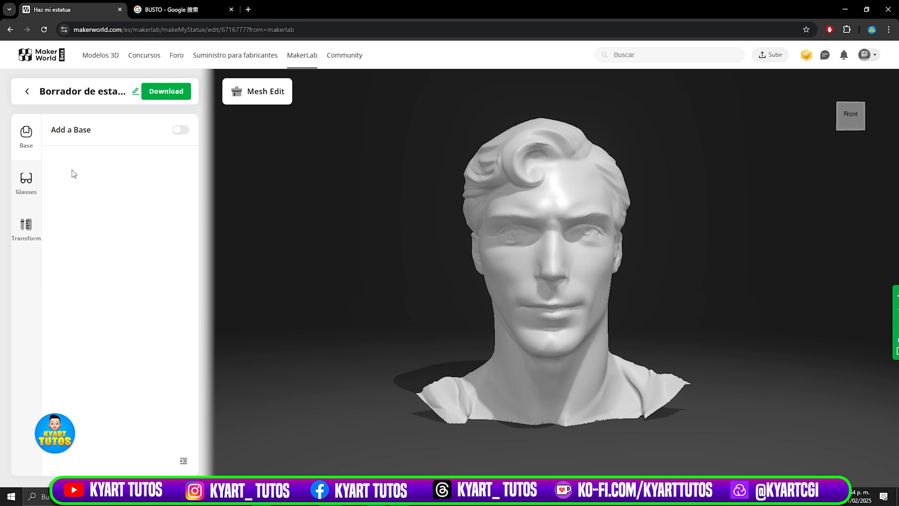
- Add a base to the bust, compare Base1 and Base2, and choose Base3
click(182, 131)
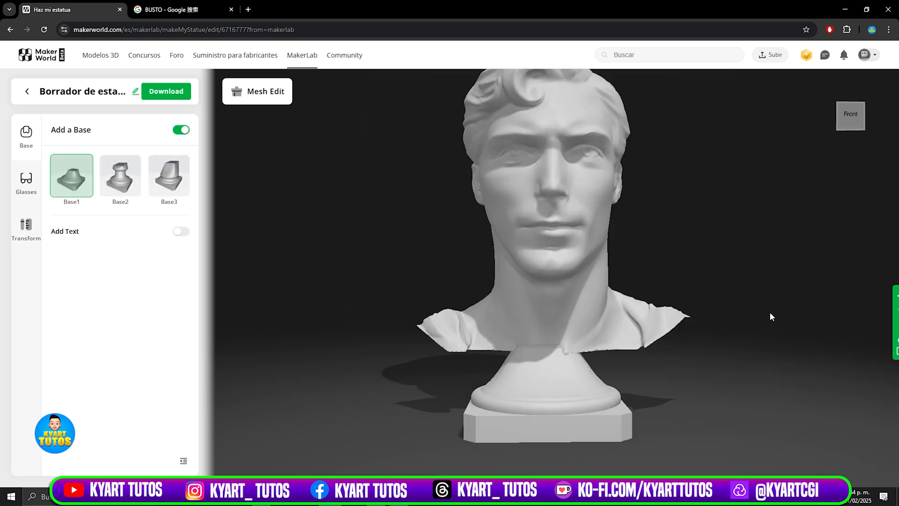
drag(772, 316, 803, 333)
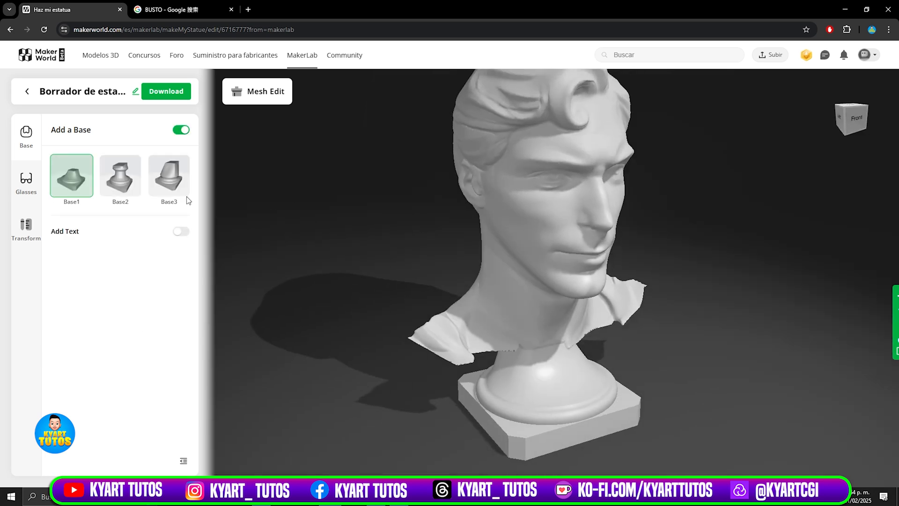
click(124, 189)
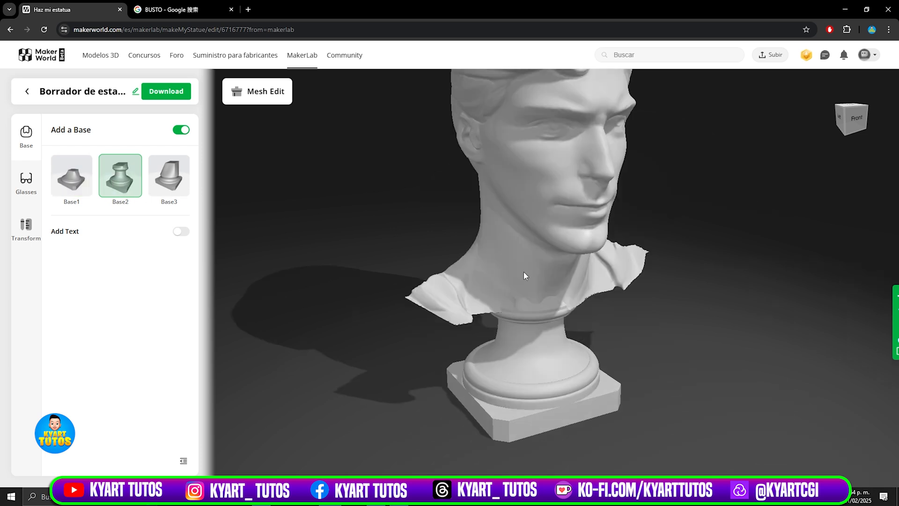
drag(525, 275, 674, 304)
click(174, 189)
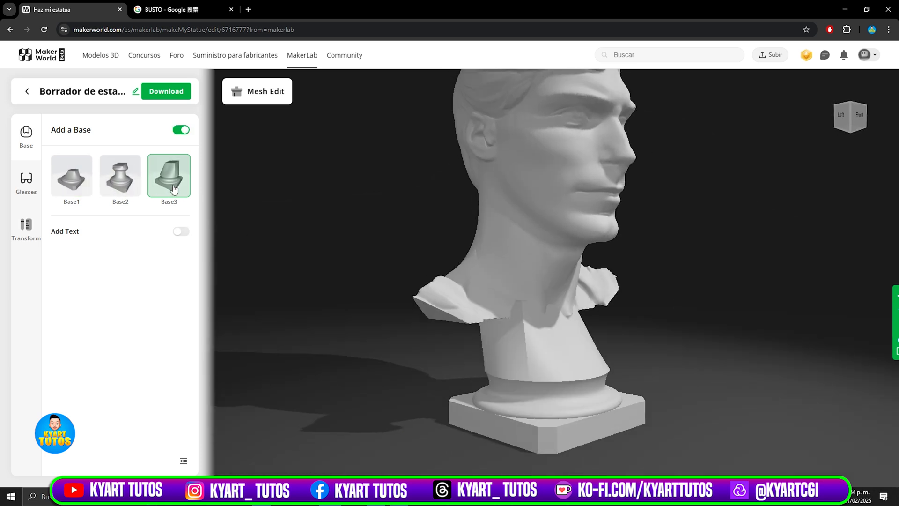
drag(776, 398, 710, 387)
scroll(709, 381, down, 3)
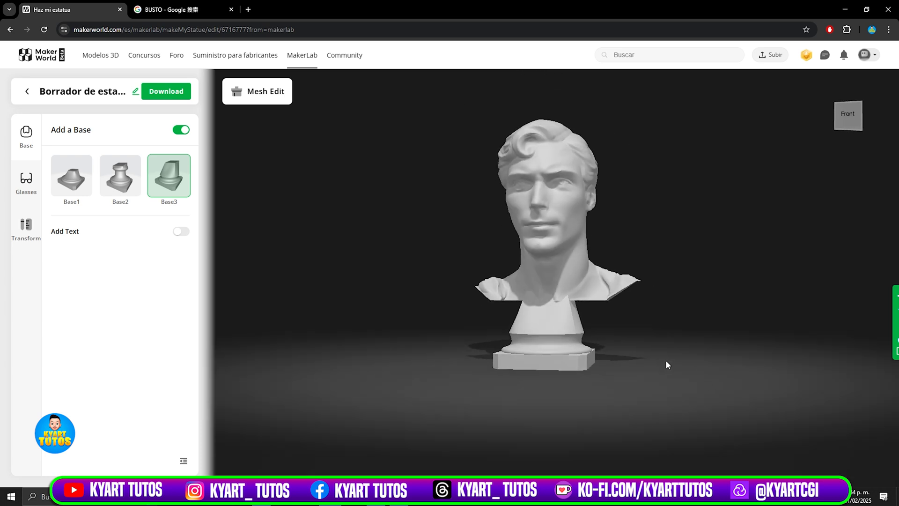
scroll(655, 379, down, 1)
drag(644, 337, 642, 367)
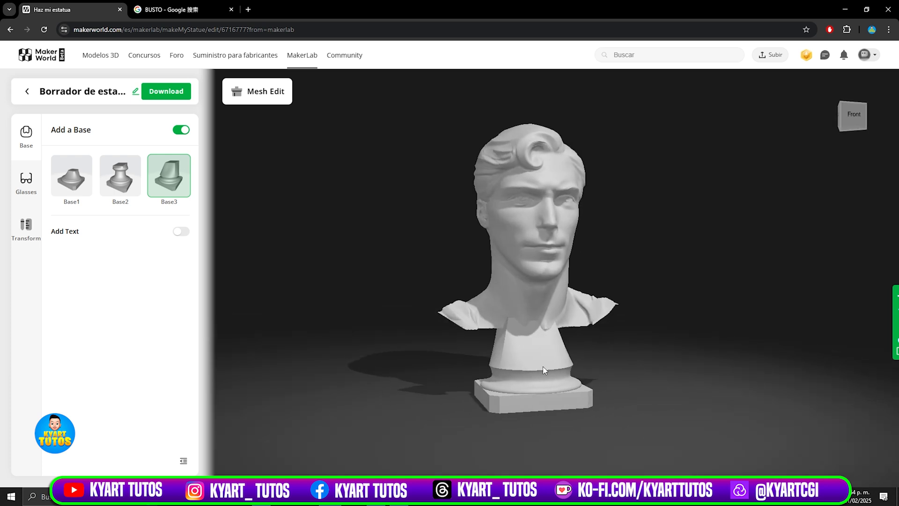
- Open the head's transform settings and move the head forward along the Y axis to 6.39 mm
click(26, 228)
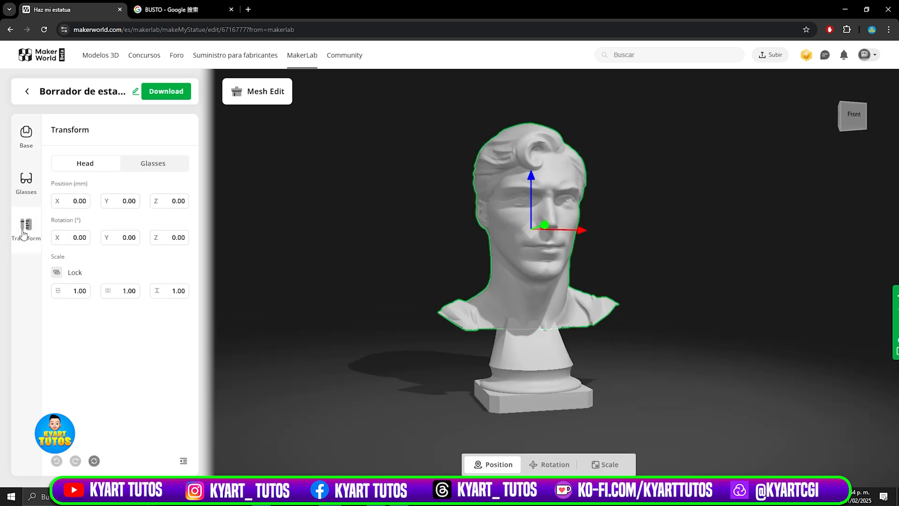
drag(573, 275, 716, 281)
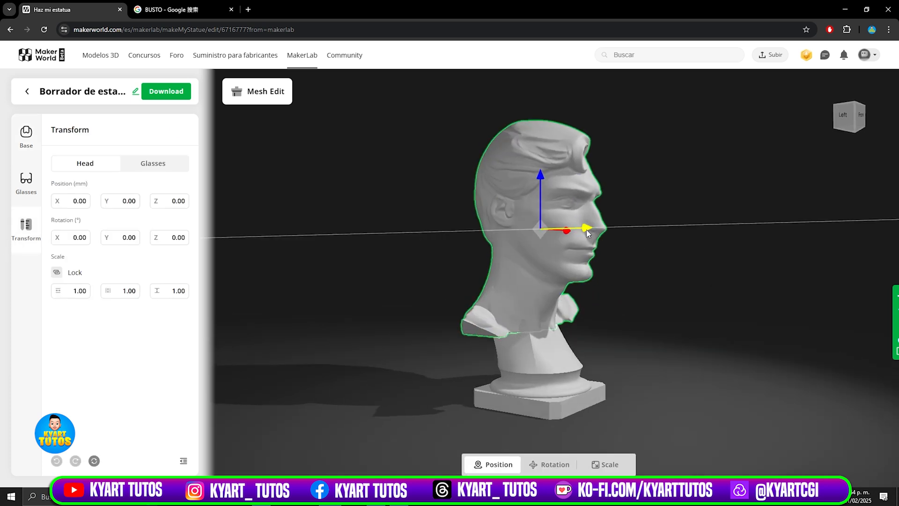
drag(586, 230, 596, 229)
drag(662, 337, 592, 336)
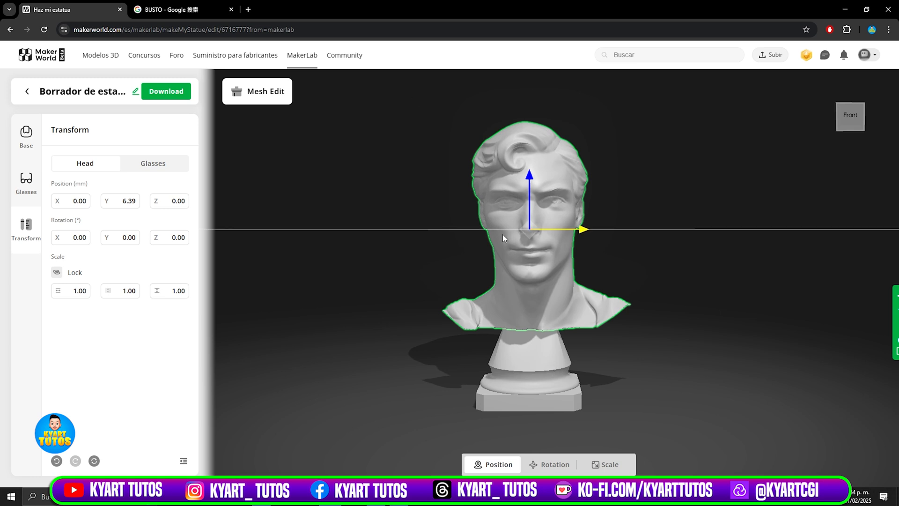
- Lock the head's scale proportions and enlarge it uniformly to 1.24
click(611, 466)
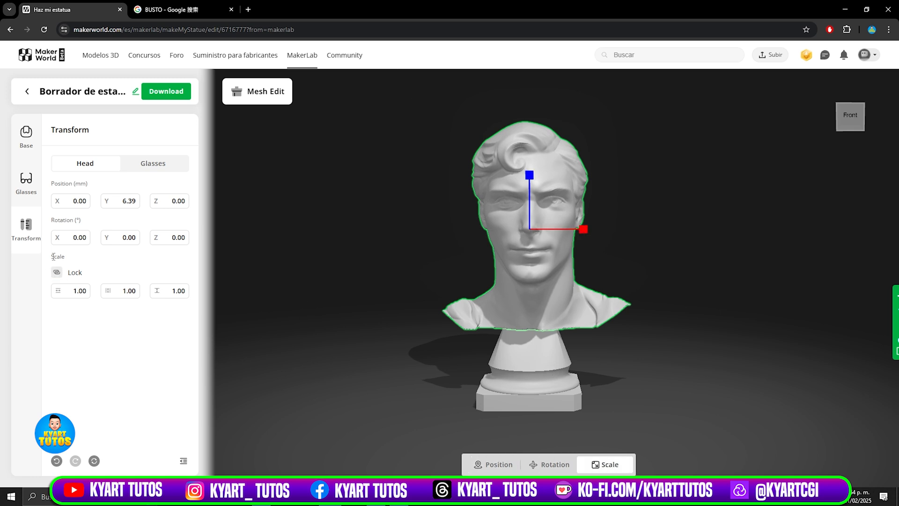
click(57, 274)
drag(585, 232, 594, 229)
- Reposition the enlarged head over the base at X -3.27, Y 12.66 and Z 13.52 mm
click(495, 464)
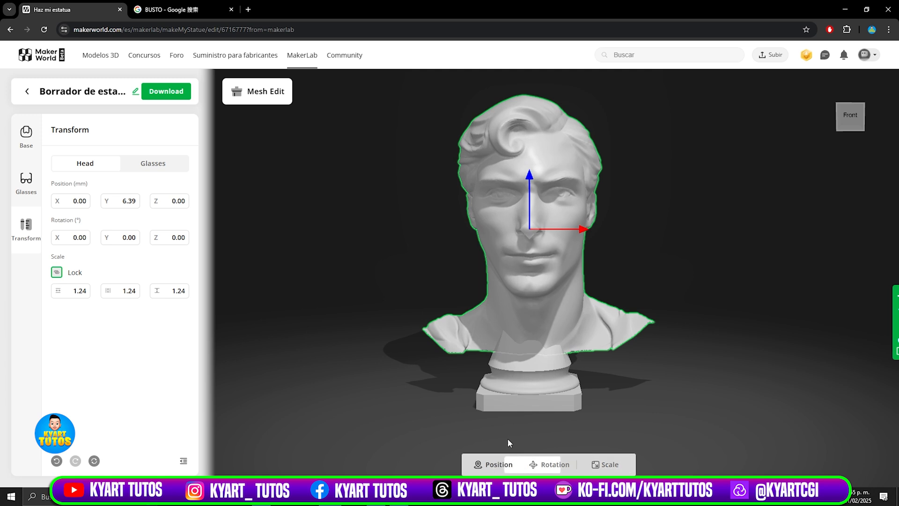
drag(529, 183, 529, 158)
drag(587, 208, 580, 208)
drag(618, 352, 760, 339)
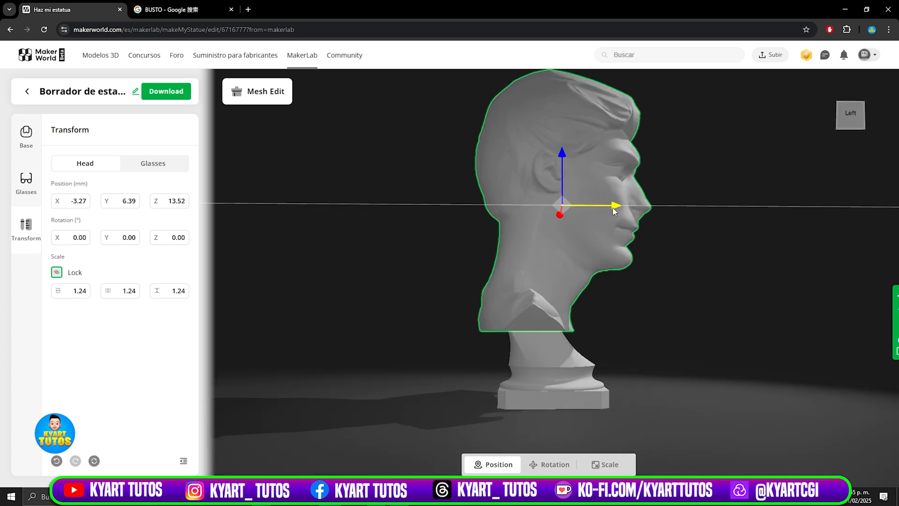
drag(614, 211, 589, 322)
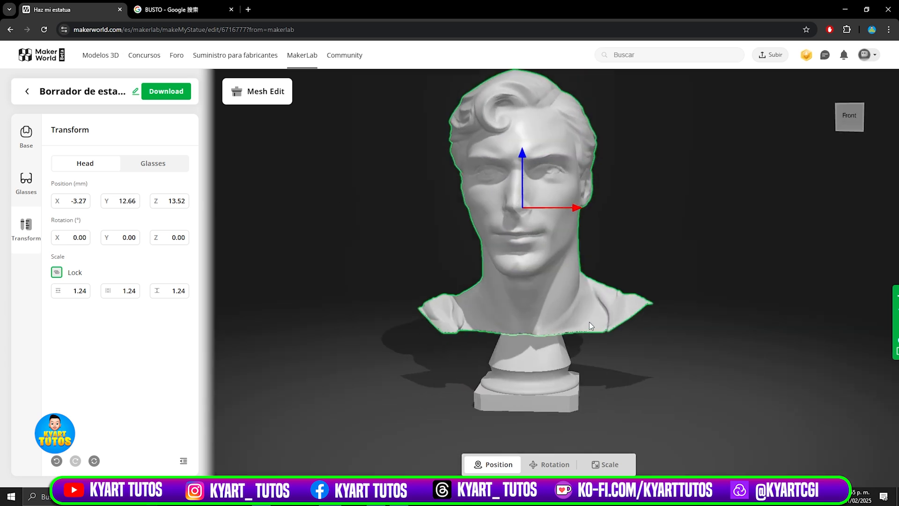
scroll(642, 250, down, 2)
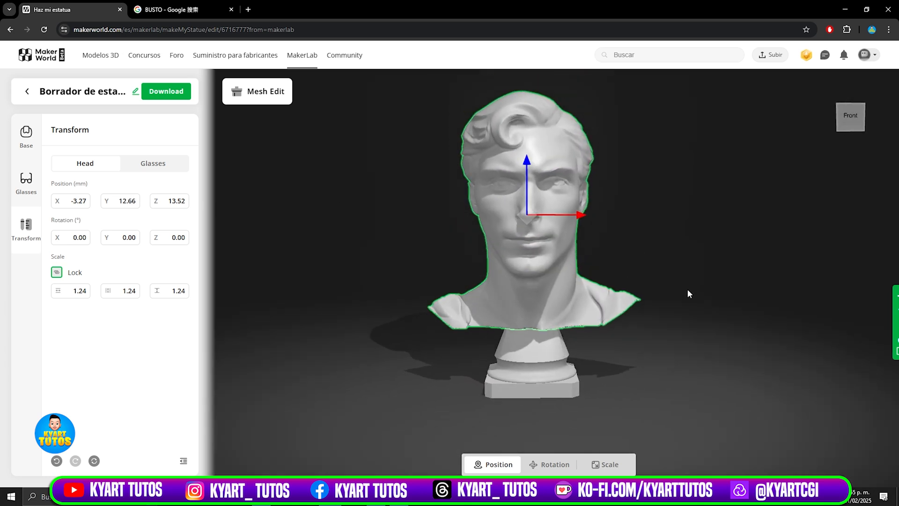
drag(687, 288, 695, 260)
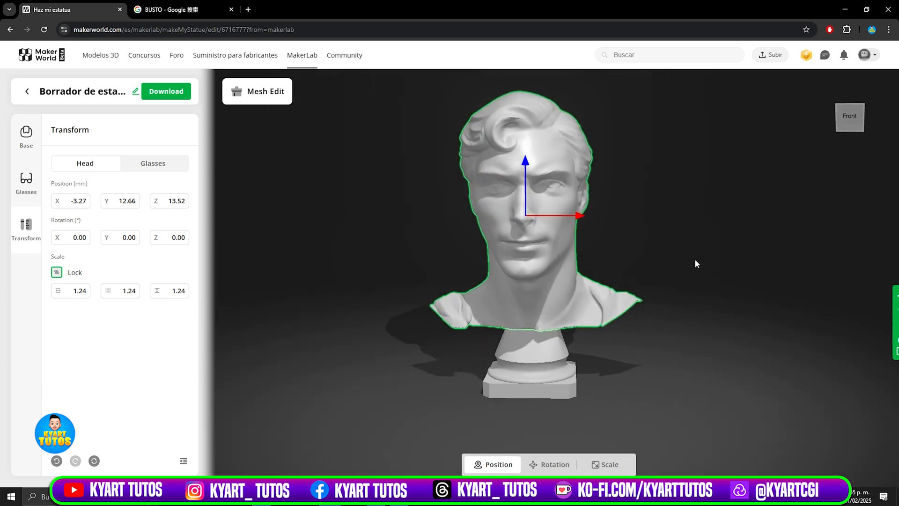
scroll(693, 259, up, 4)
scroll(692, 259, down, 3)
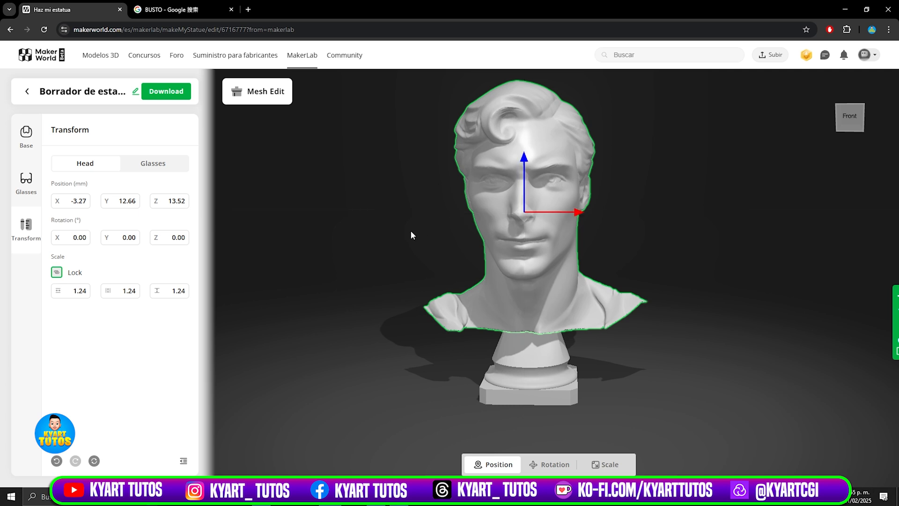
- Add the Glass5 glasses to the bust and move the head back along the Y axis
click(39, 187)
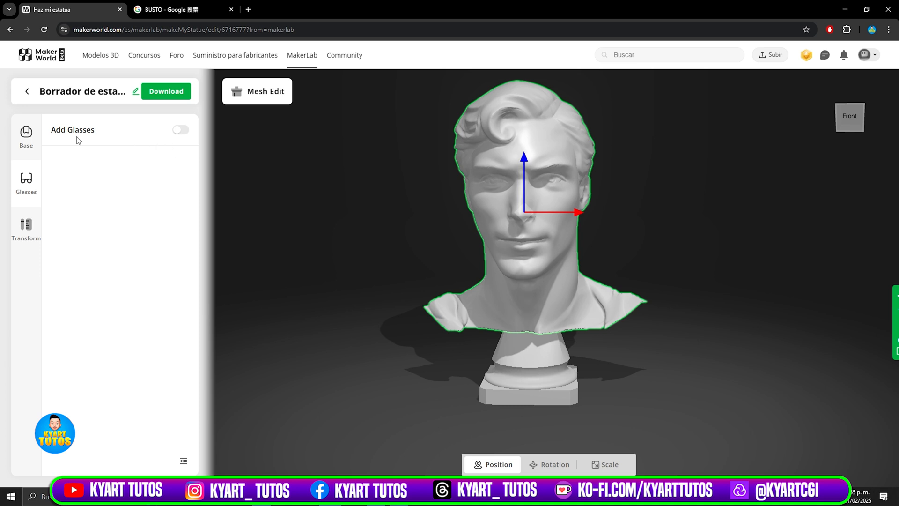
click(180, 131)
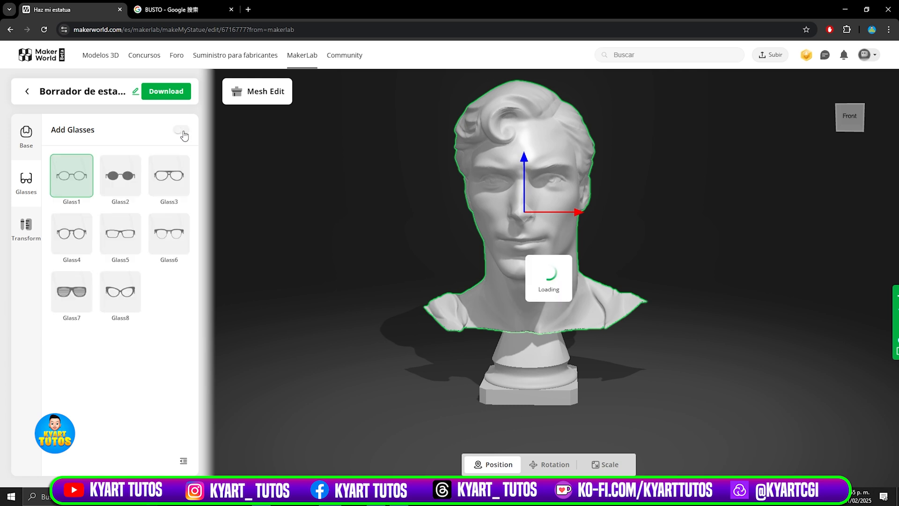
click(123, 244)
drag(650, 224, 718, 221)
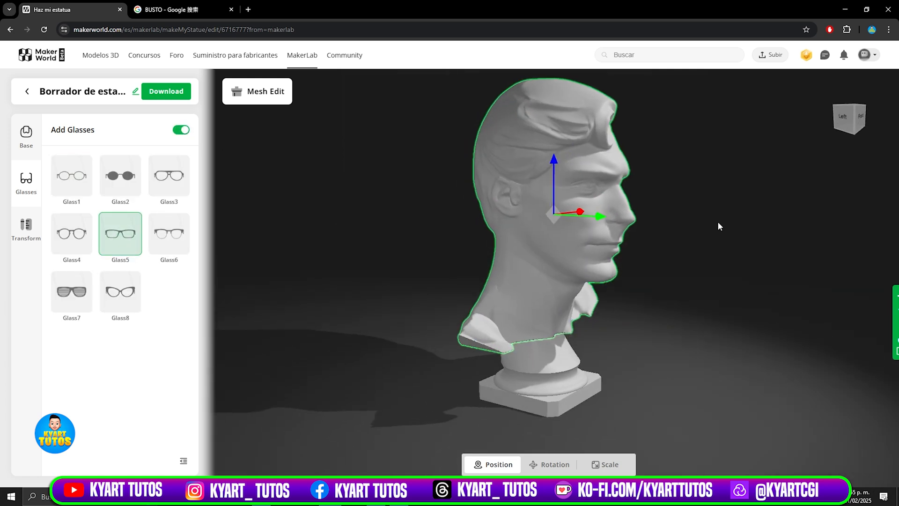
drag(603, 218, 553, 217)
- Move the glasses forward to Y 68.81 mm, clear of the face, and readjust the head along the Y axis
click(600, 210)
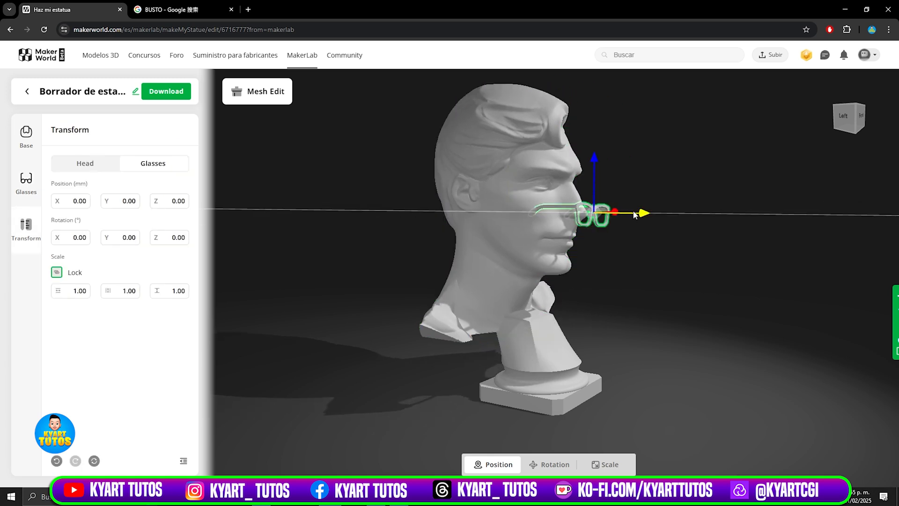
drag(644, 214, 760, 216)
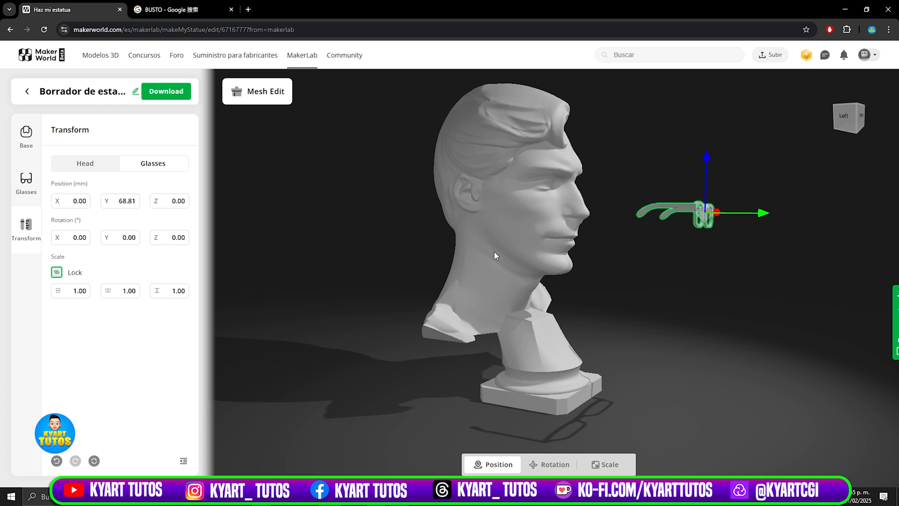
click(493, 252)
drag(558, 214, 585, 290)
- Place the glasses over the eyes at X -6.11, Y 2.41 and Z 9.25 mm
click(567, 241)
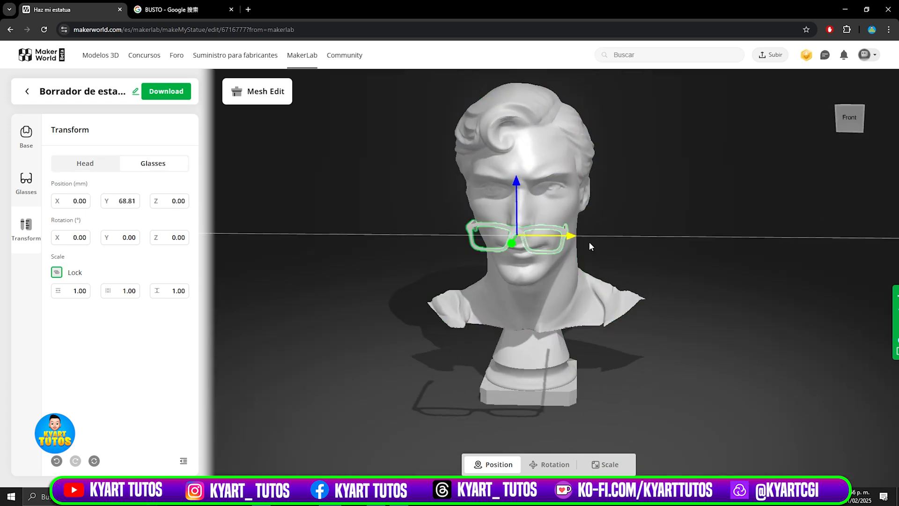
drag(588, 240, 611, 268)
drag(585, 201, 617, 242)
scroll(617, 243, up, 3)
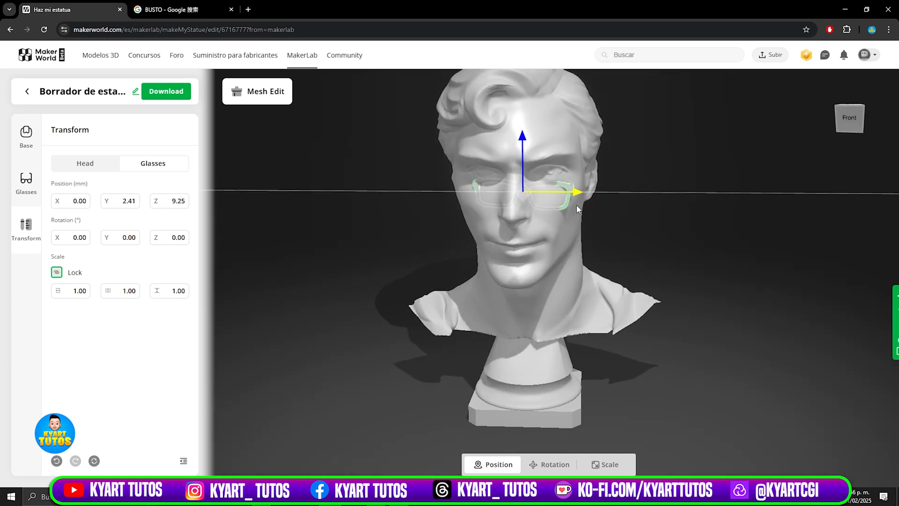
drag(572, 191, 558, 192)
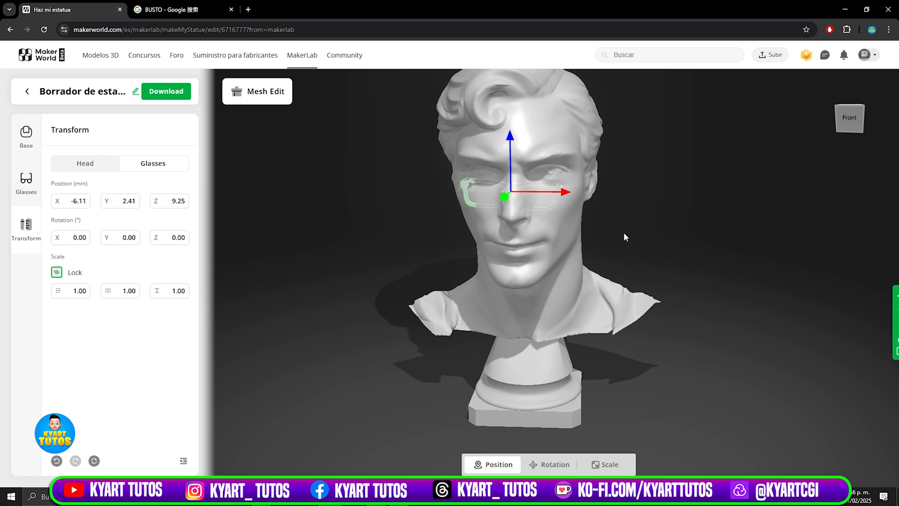
- Scale the glasses uniformly to 1.76
drag(623, 231, 564, 252)
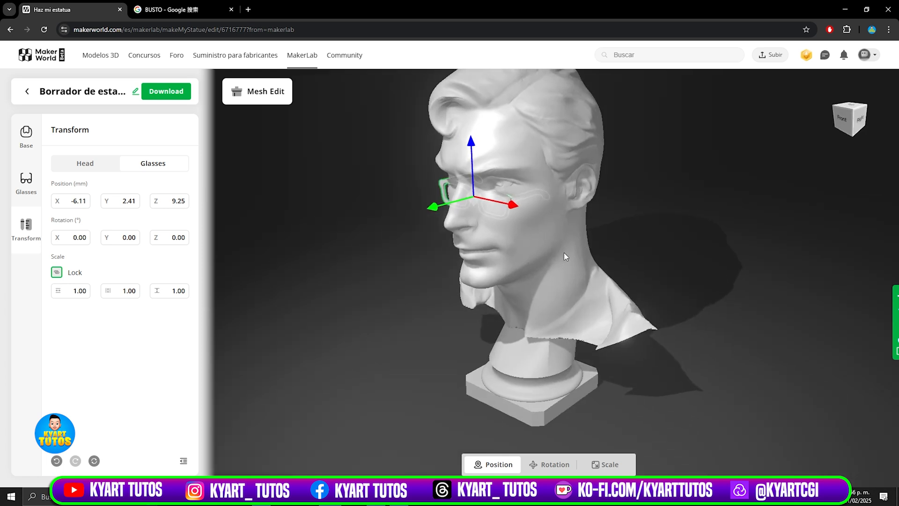
click(608, 464)
drag(518, 206, 566, 204)
drag(646, 254, 698, 244)
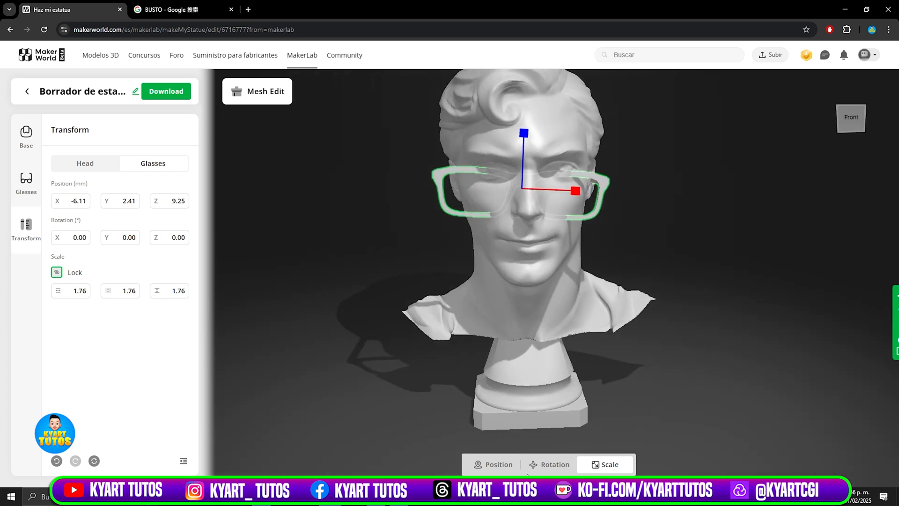
- Reposition the glasses on the bust's face to X -3.49, Y 16.02 and Z 16.15 mm
click(508, 464)
drag(574, 190, 581, 192)
drag(625, 240, 678, 254)
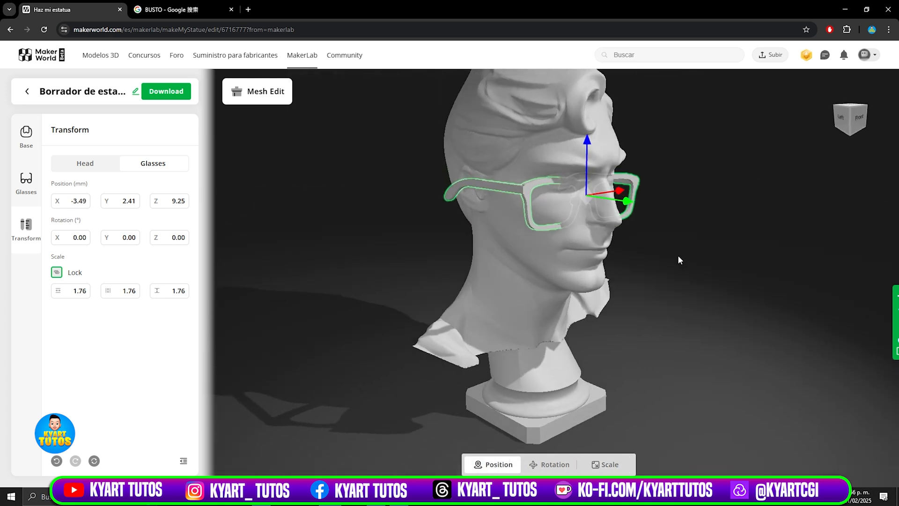
drag(626, 202, 641, 204)
drag(601, 147, 612, 135)
drag(653, 190, 660, 302)
- Scale the glasses uniformly to 1.60 and tilt them to -2.50° about the Y axis
click(606, 464)
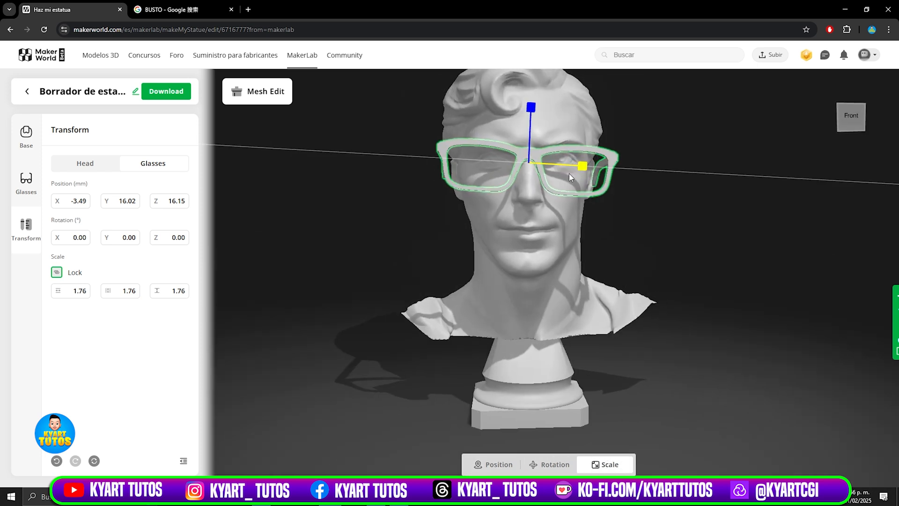
drag(581, 170, 572, 169)
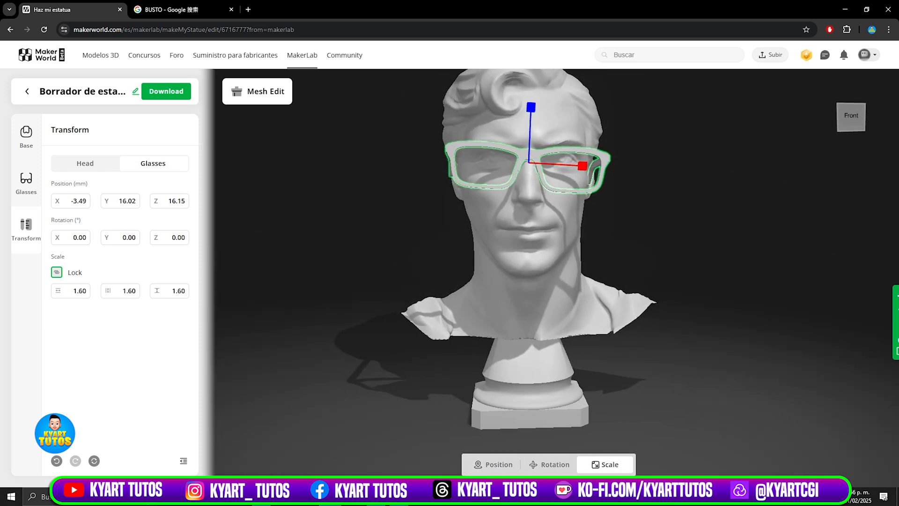
click(554, 464)
drag(563, 197, 566, 196)
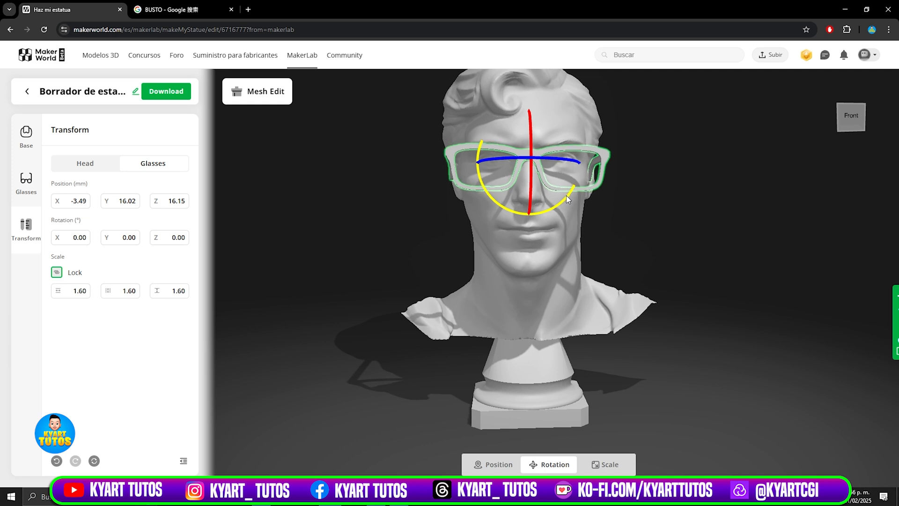
click(660, 253)
mouse_move(655, 254)
mouse_down()
mouse_move(708, 251)
mouse_move(679, 271)
mouse_move(651, 256)
mouse_up()
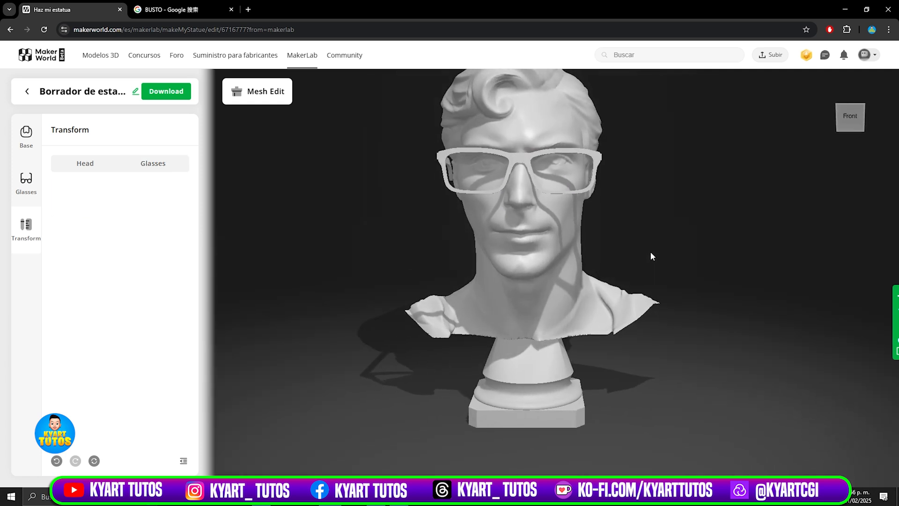
click(591, 159)
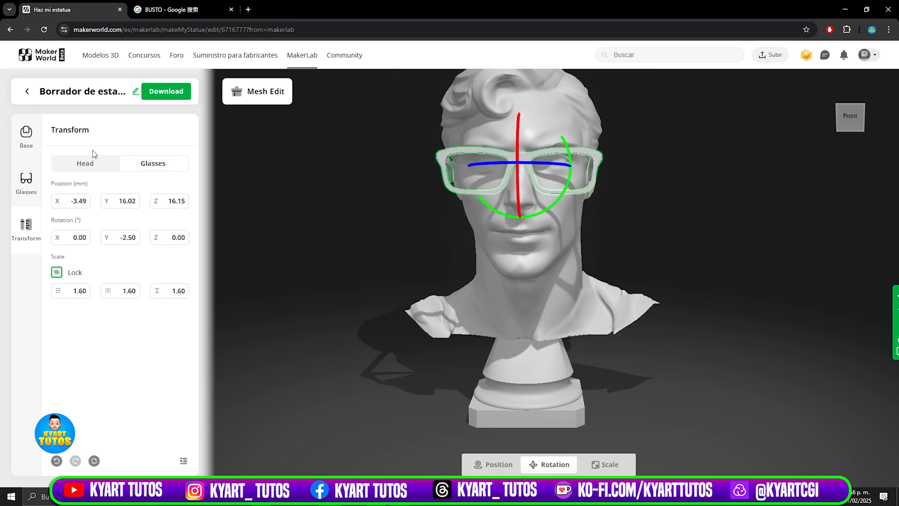
- Remove the glasses from the bust and inspect the bare face and eye area up close
click(38, 176)
click(180, 132)
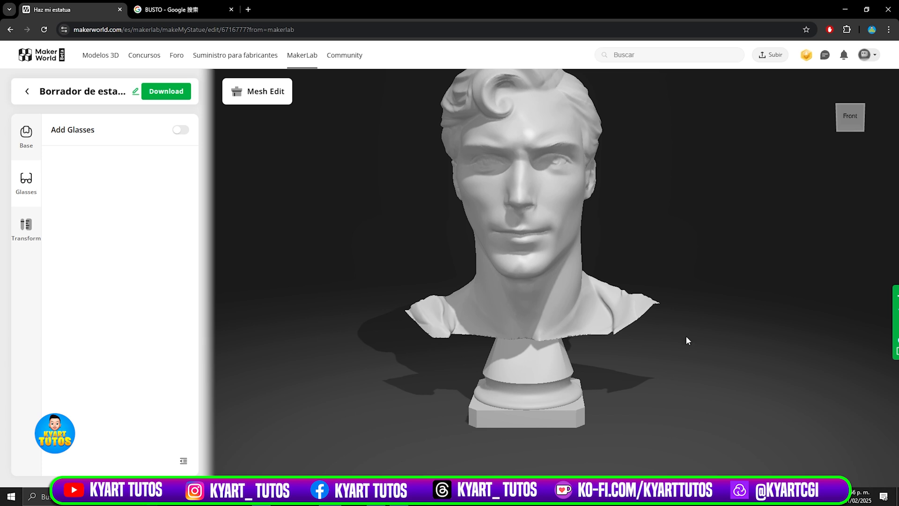
drag(741, 297, 779, 307)
scroll(685, 284, up, 10)
scroll(627, 236, up, 6)
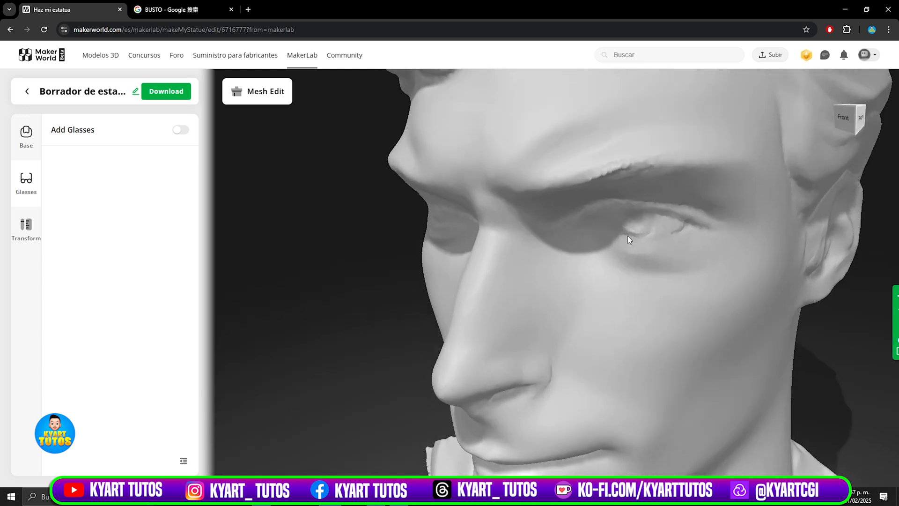
drag(627, 236, 649, 297)
scroll(576, 275, down, 5)
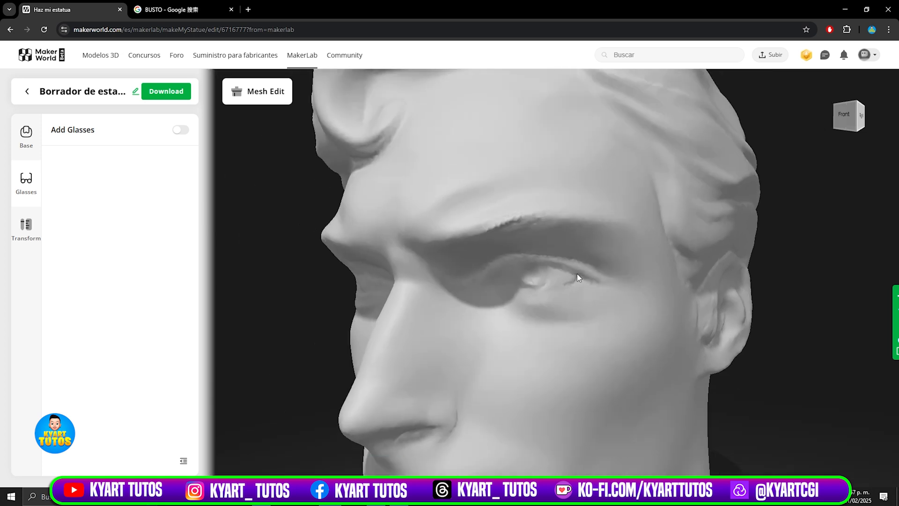
drag(577, 276, 708, 287)
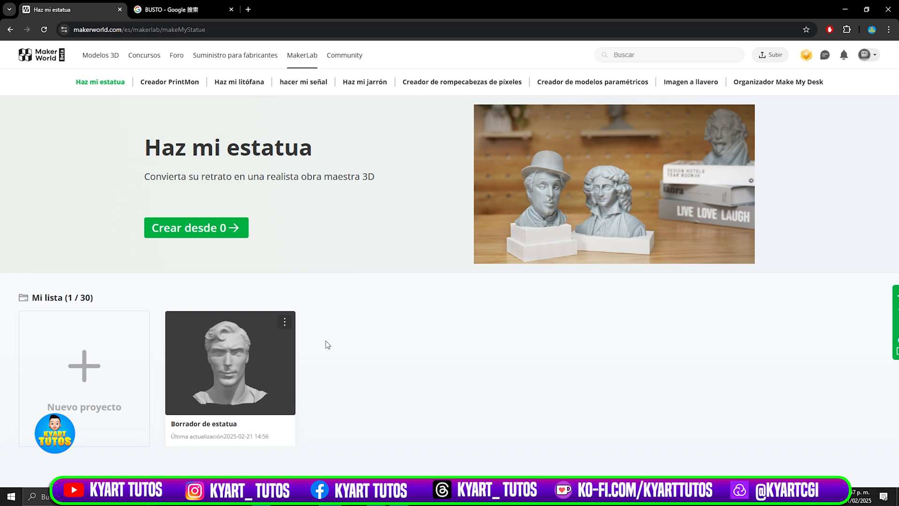
- Inspect the generated preview of the wavy-haired bust and confirm its generation for 10 MakerLab credits
click(214, 370)
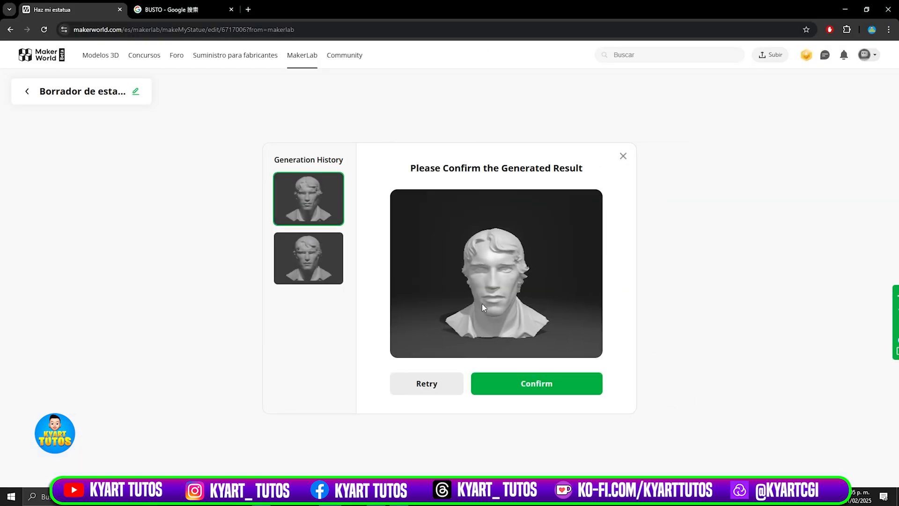
mouse_move(482, 303)
mouse_down()
mouse_move(504, 301)
mouse_move(479, 306)
mouse_up()
scroll(498, 284, up, 3)
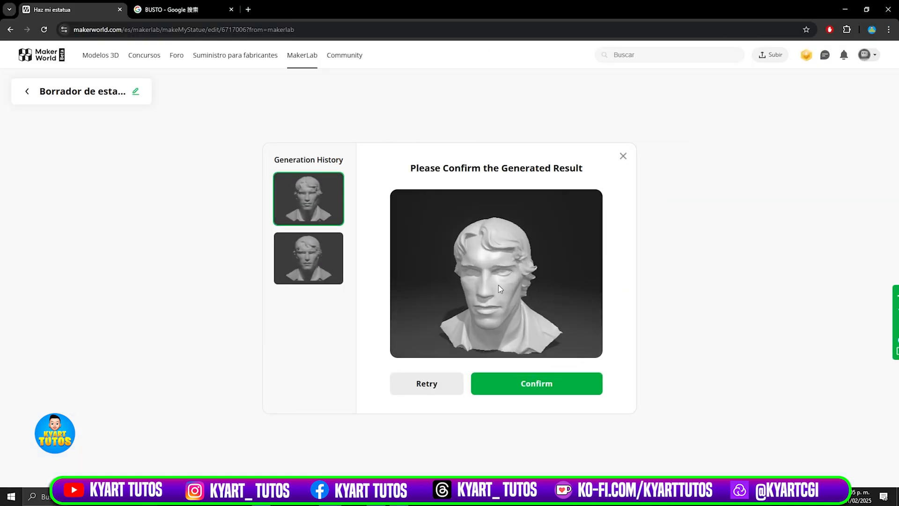
scroll(495, 291, up, 5)
mouse_move(488, 308)
mouse_down()
mouse_move(496, 297)
mouse_move(497, 313)
mouse_up()
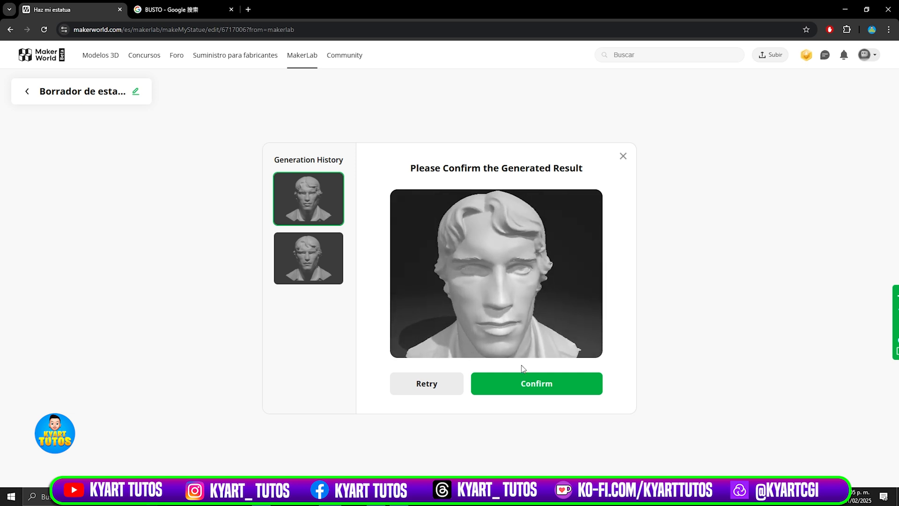
click(536, 381)
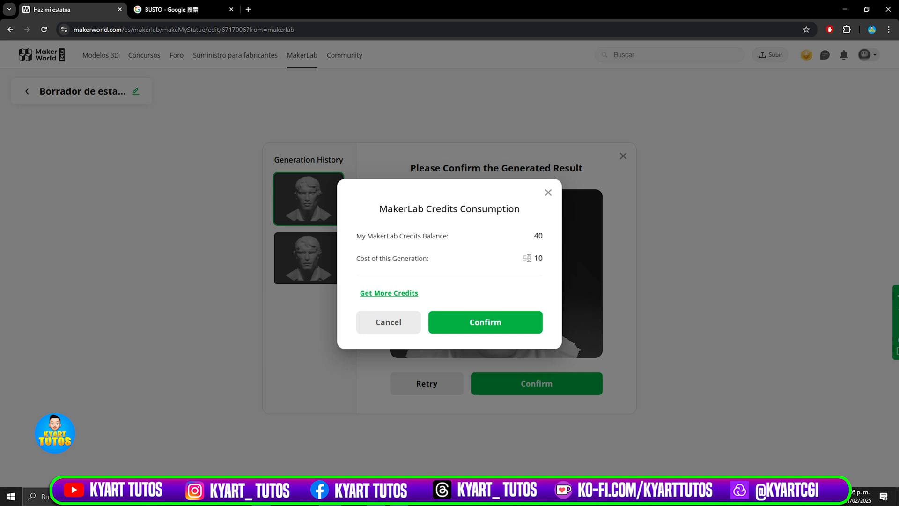
click(483, 327)
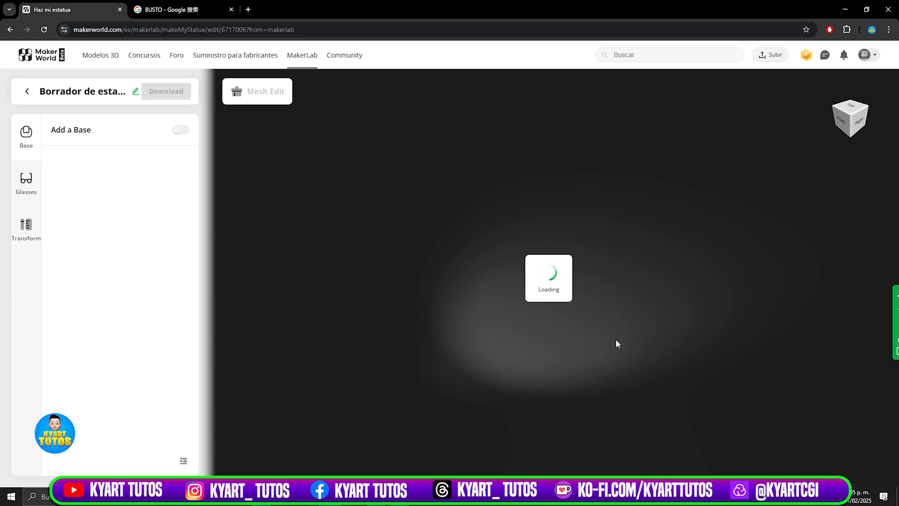
- Examine the wavy-haired bust's face, hair and collar from the front and the side
drag(554, 317, 515, 335)
scroll(566, 310, up, 3)
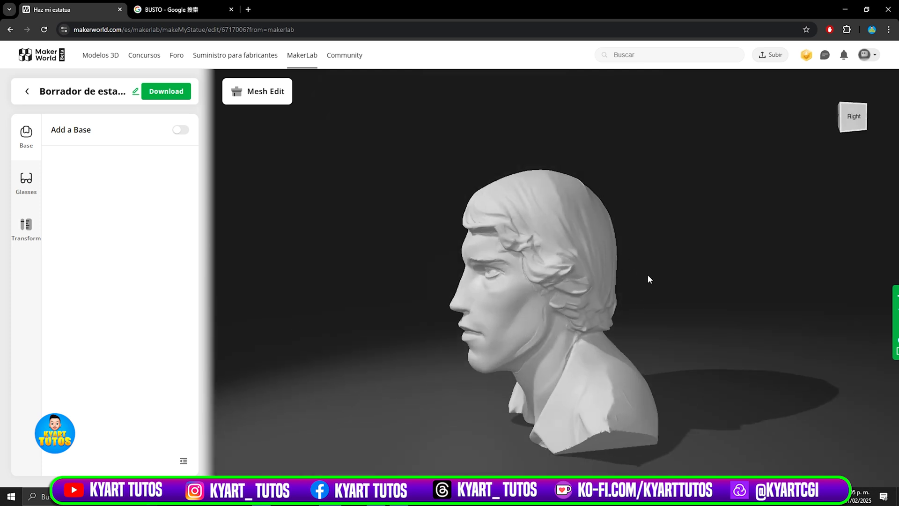
drag(648, 275, 633, 277)
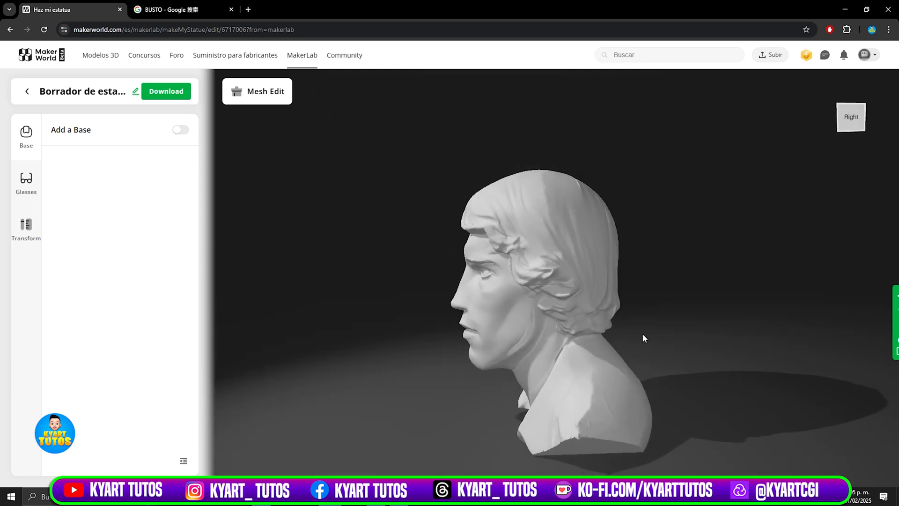
drag(642, 333, 722, 331)
scroll(597, 326, up, 3)
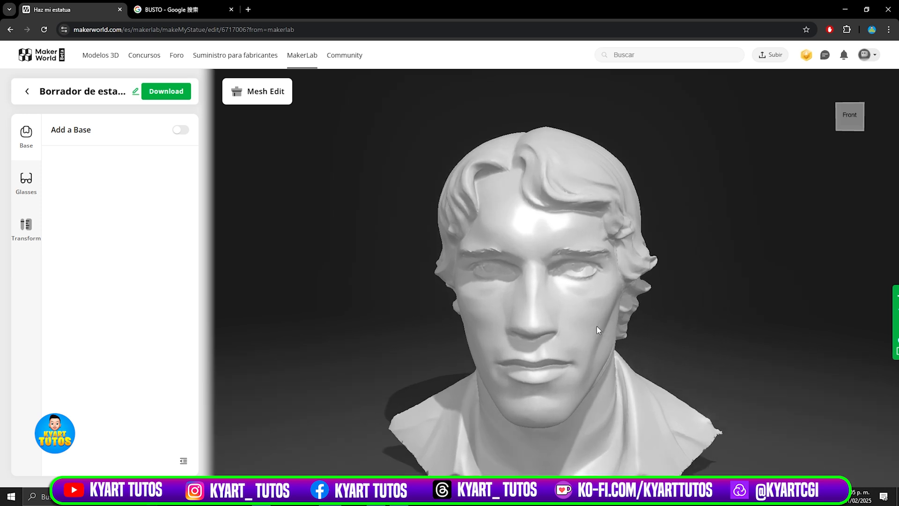
scroll(596, 326, down, 3)
drag(595, 327, 536, 314)
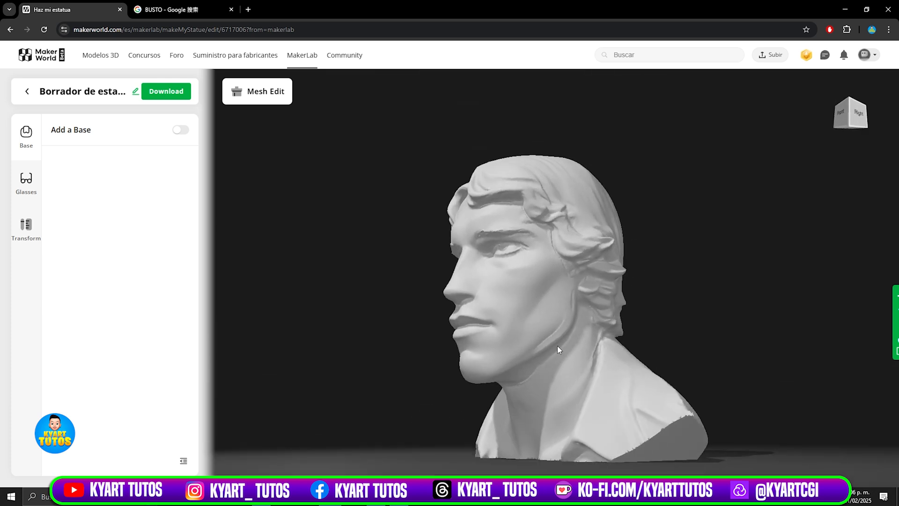
drag(557, 349, 627, 359)
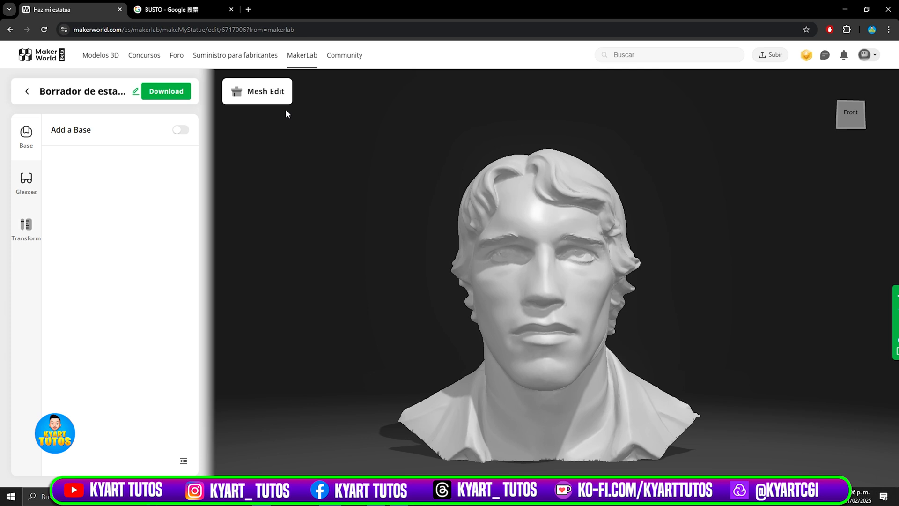
drag(644, 265, 647, 303)
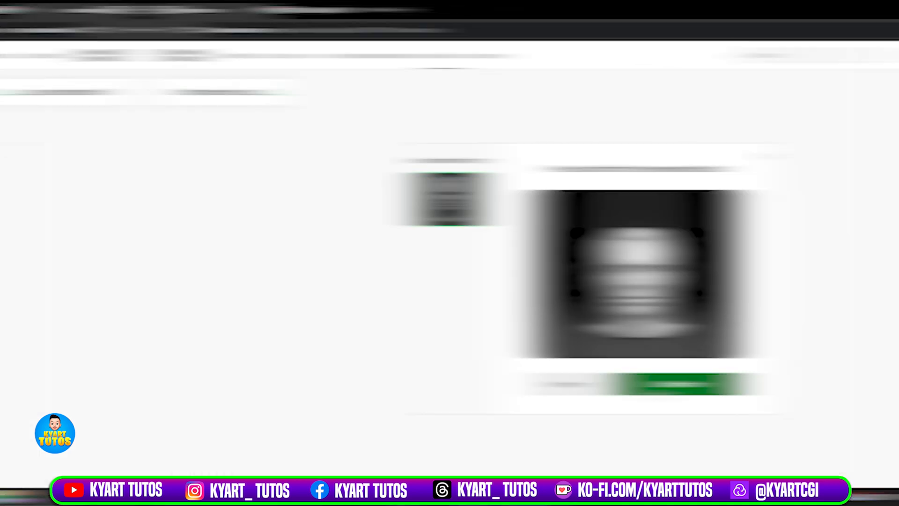
- Confirm the generation of the swept-back-hair bust for 10 MakerLab credits and inspect the model from the side and back
drag(491, 281, 515, 307)
scroll(519, 286, up, 3)
scroll(518, 285, up, 2)
scroll(507, 296, up, 4)
scroll(508, 299, up, 2)
click(530, 392)
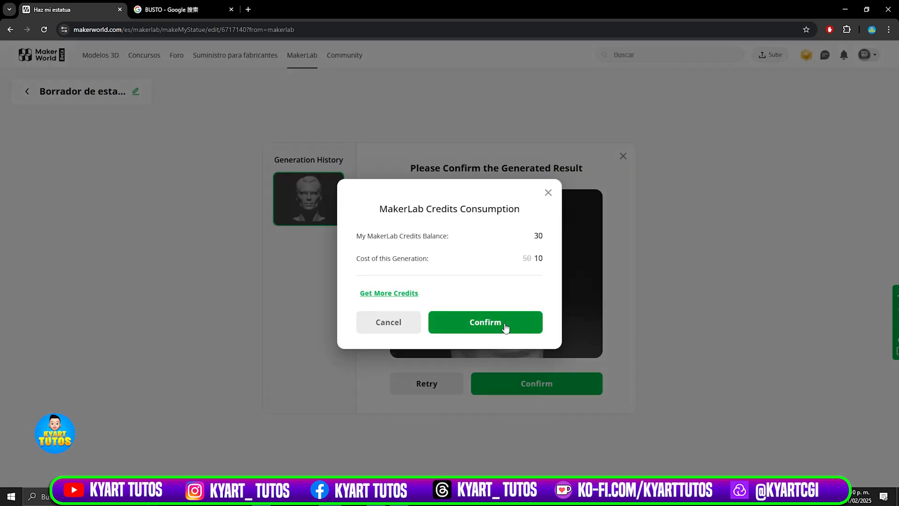
click(505, 323)
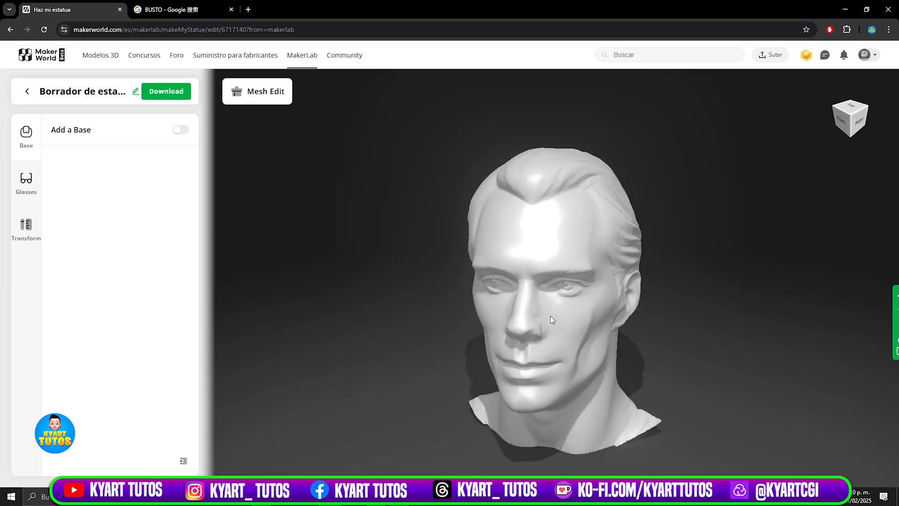
drag(550, 316, 566, 361)
scroll(609, 300, up, 5)
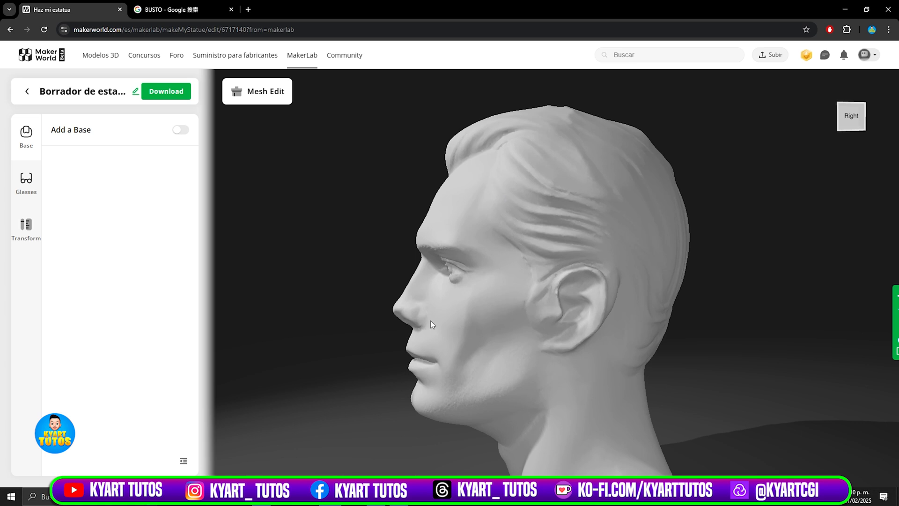
drag(667, 367, 720, 294)
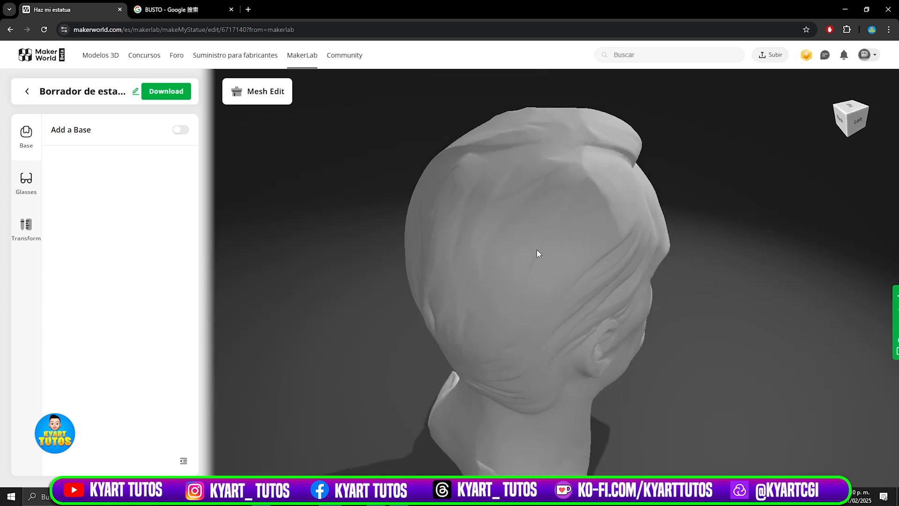
drag(692, 350, 549, 333)
scroll(570, 313, down, 4)
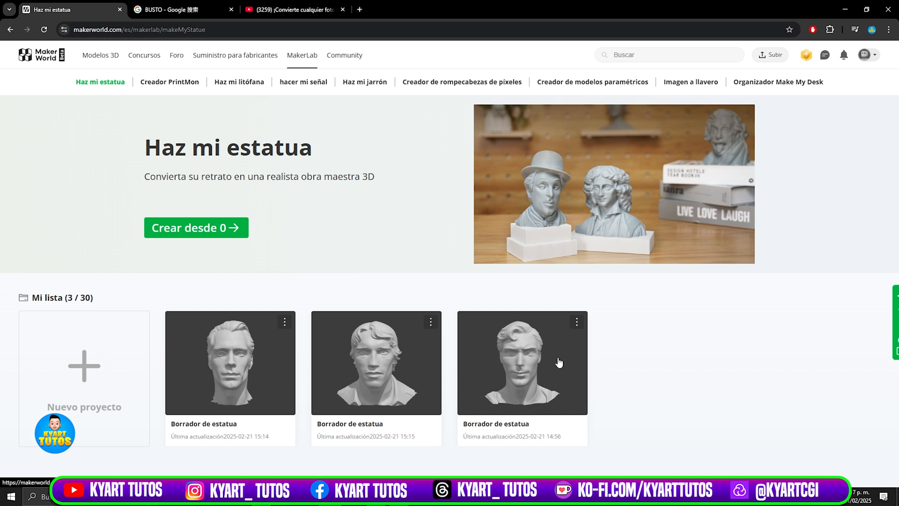
- Open the wavy-haired bust's draft, copy the attribution text and download the model as STL
click(400, 358)
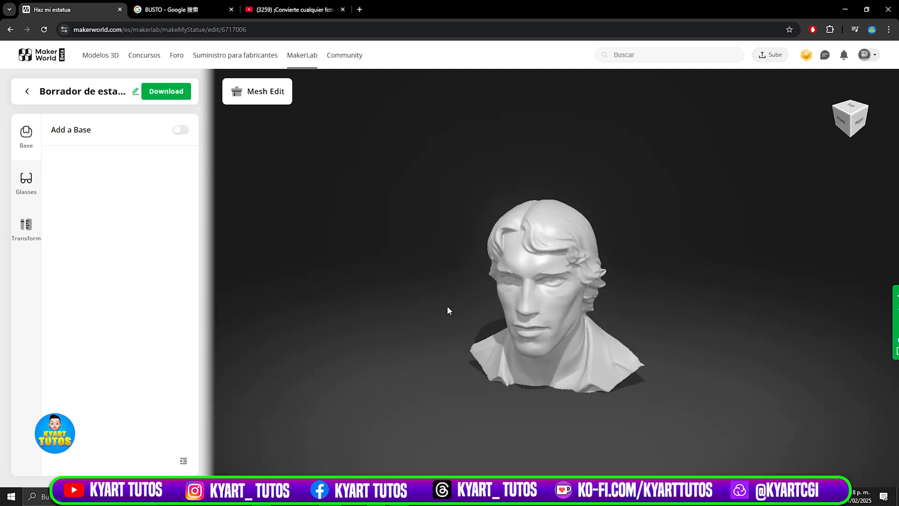
click(162, 95)
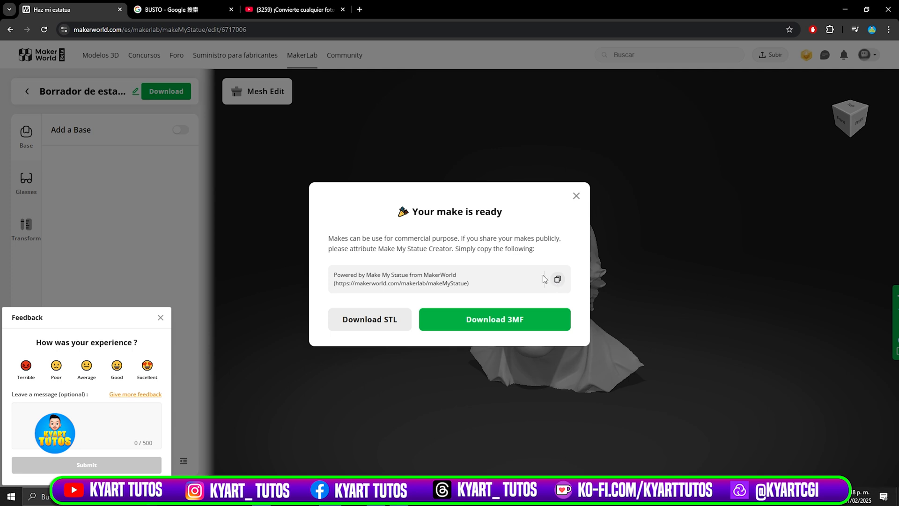
click(160, 317)
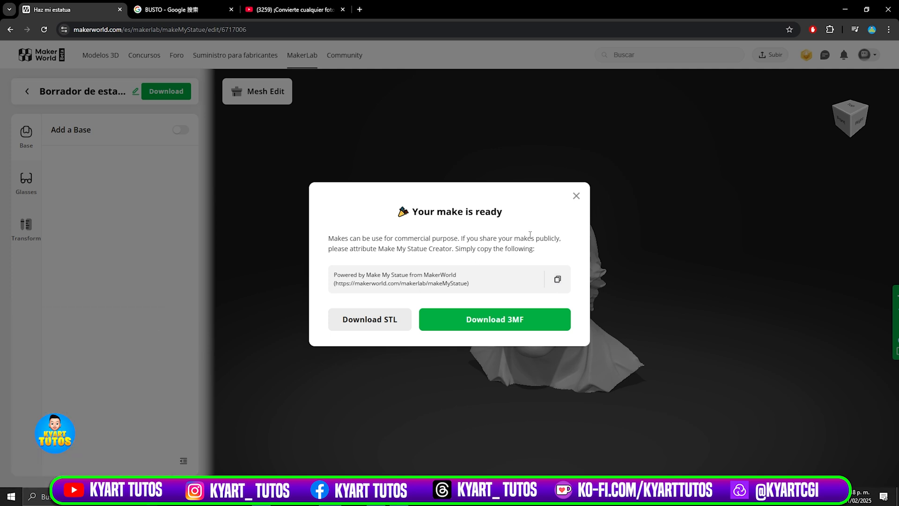
click(557, 281)
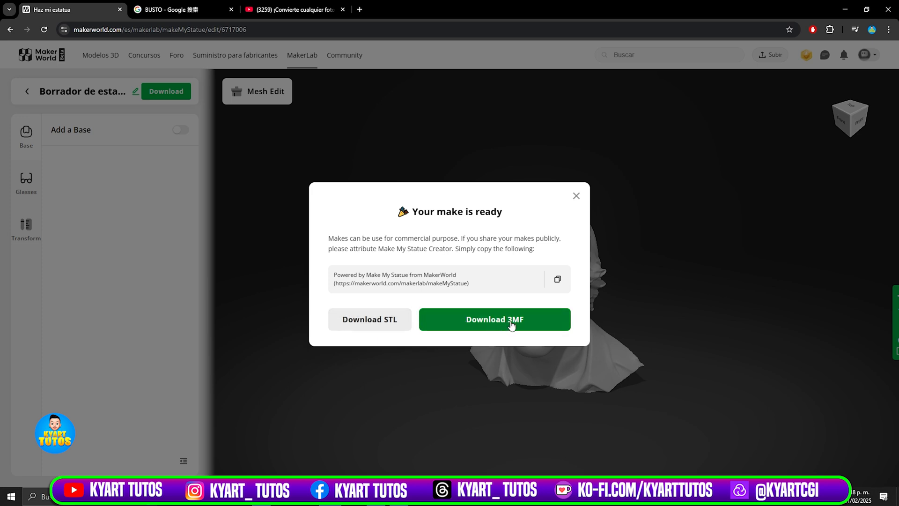
click(382, 320)
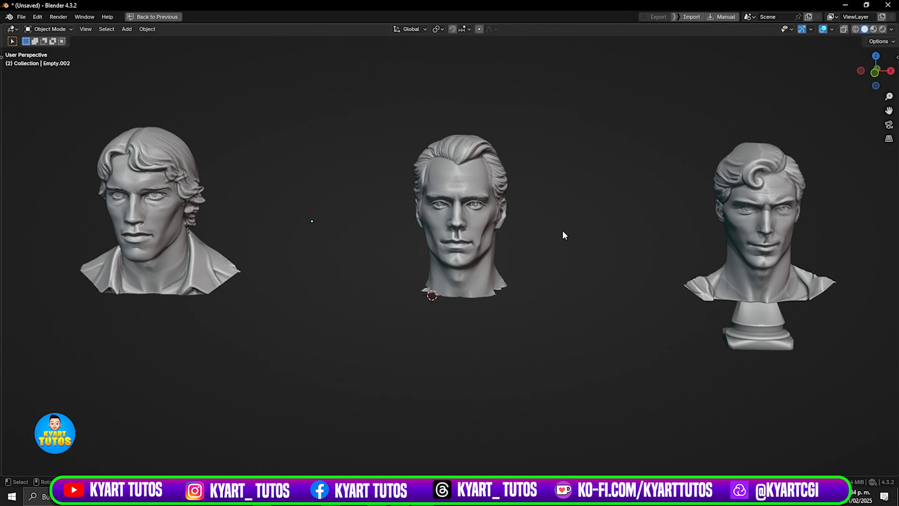
- In Blender, examine the wavy-haired bust's surface detail and its mesh topology in Edit Mode
middle_drag(574, 243, 511, 265)
ctrl+middle_drag(420, 285, 438, 235)
shift+middle_drag(363, 251, 539, 231)
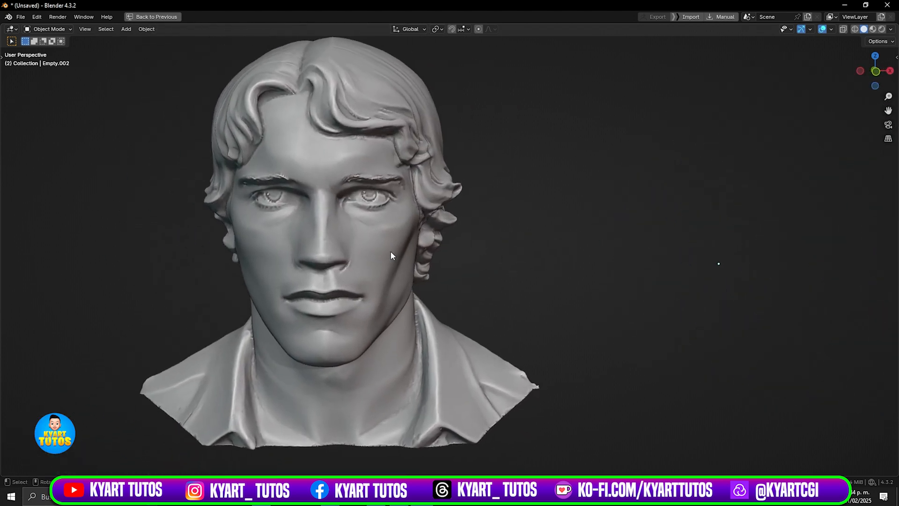
click(391, 253)
middle_drag(392, 254, 538, 232)
key(Tab)
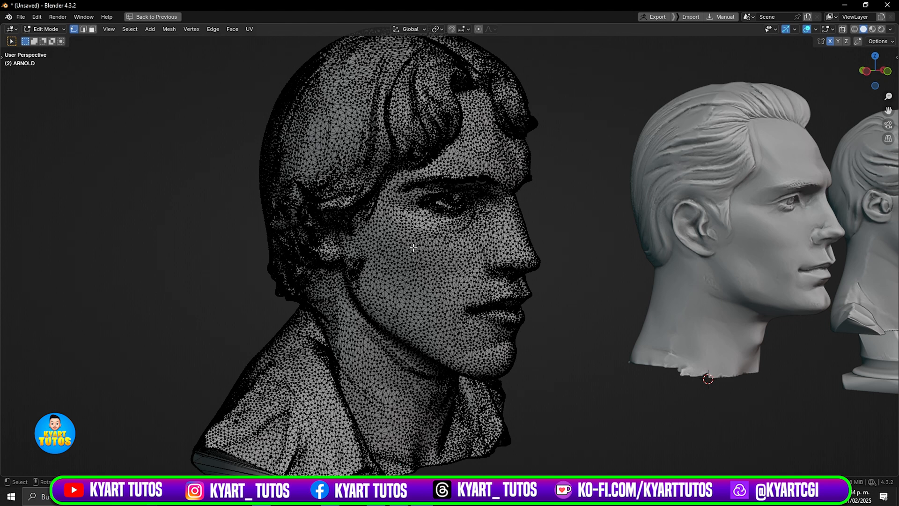
middle_drag(413, 247, 482, 245)
key(Tab)
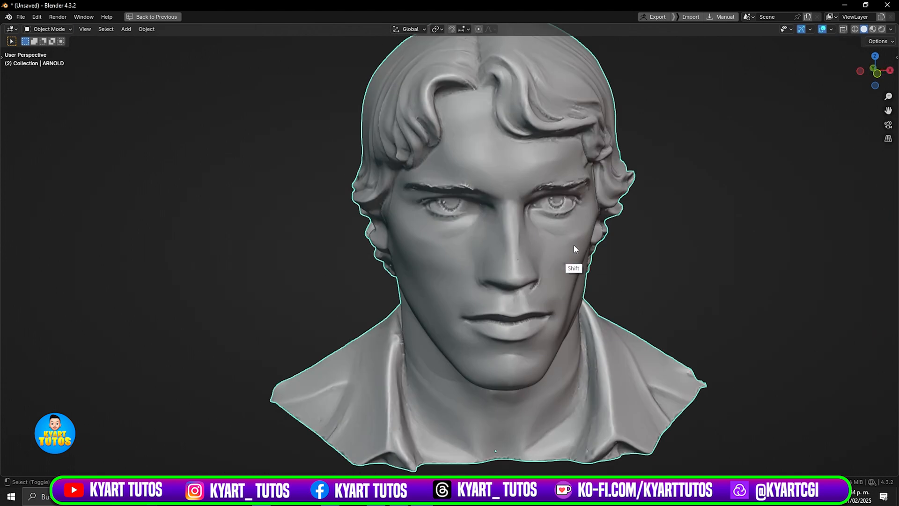
shift+middle_drag(575, 246, 474, 223)
ctrl+middle_drag(545, 257, 552, 282)
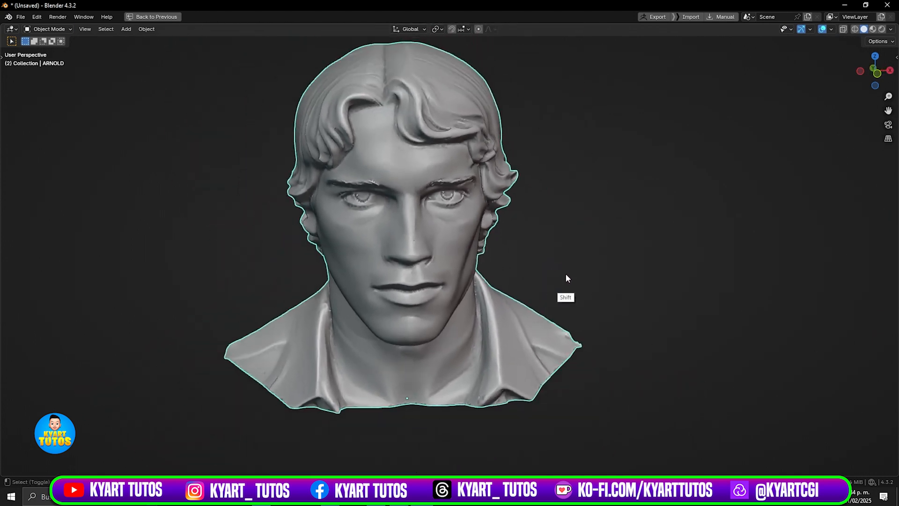
- Isolate the swept-back-hair bust and examine its face, hair and neck from the front and side
shift+middle_drag(619, 268, 357, 260)
shift+middle_drag(611, 241, 512, 254)
click(572, 258)
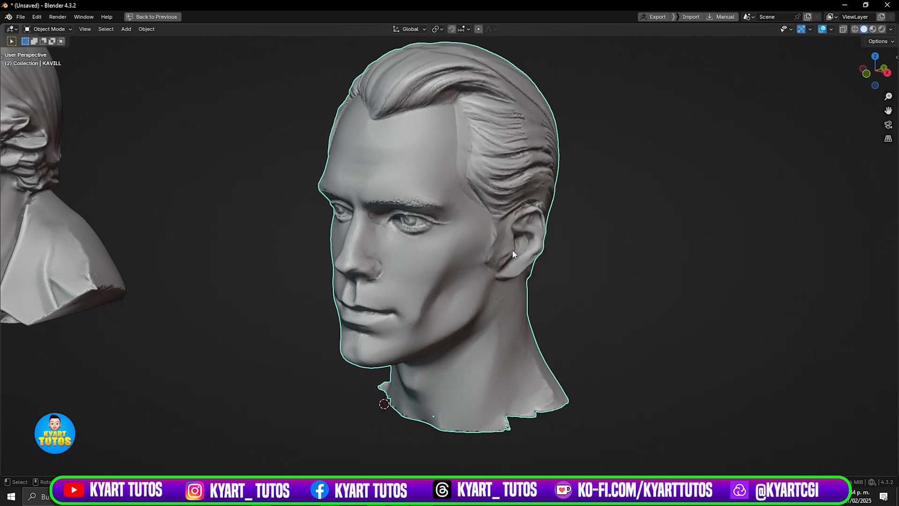
key(KP_Divide)
middle_drag(596, 248, 453, 234)
key(KP_Divide)
middle_drag(562, 238, 618, 349)
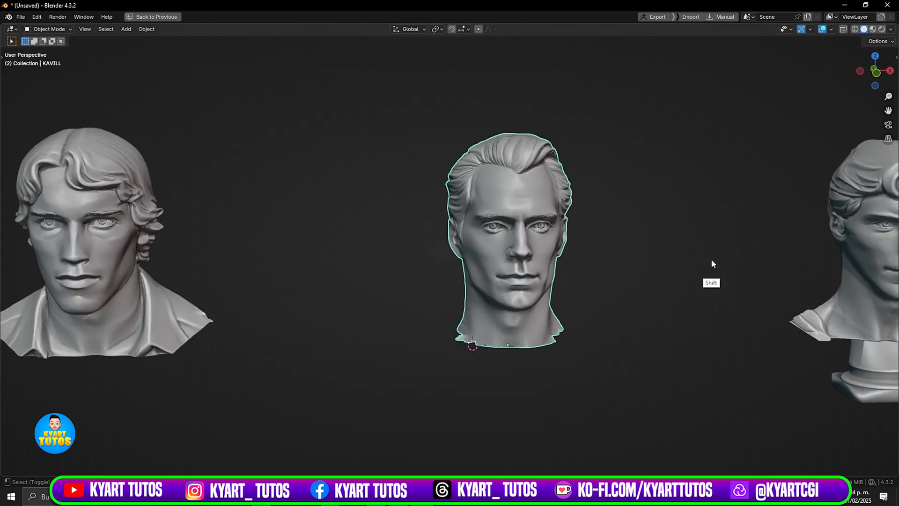
- Isolate the forehead-curl bust and examine its face, hair and shoulders from several angles
shift+middle_drag(711, 260, 435, 268)
click(584, 247)
shift+middle_drag(716, 255, 582, 254)
middle_drag(669, 251, 536, 225)
key(KP_Divide)
shift+middle_drag(554, 219, 317, 234)
mouse_move(418, 233)
middle_down()
mouse_move(314, 244)
mouse_move(401, 237)
middle_up()
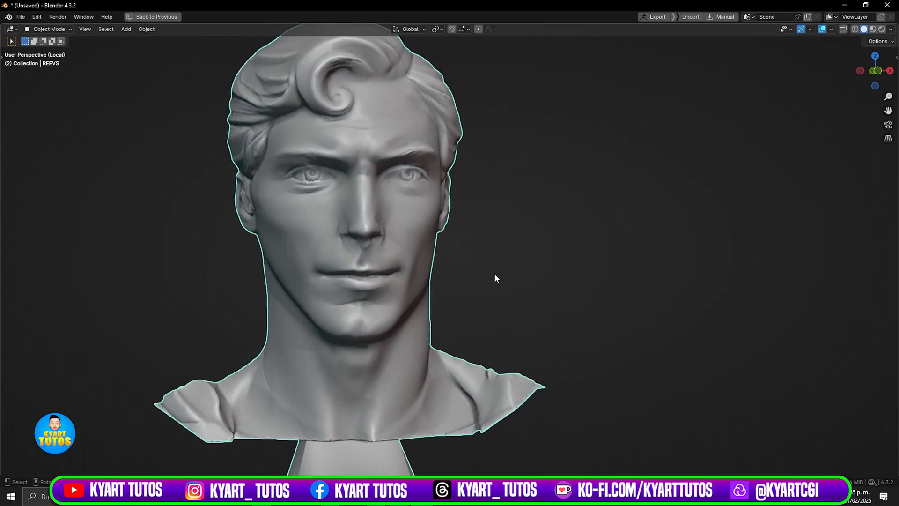
ctrl+middle_drag(497, 278, 673, 305)
key(KP_Divide)
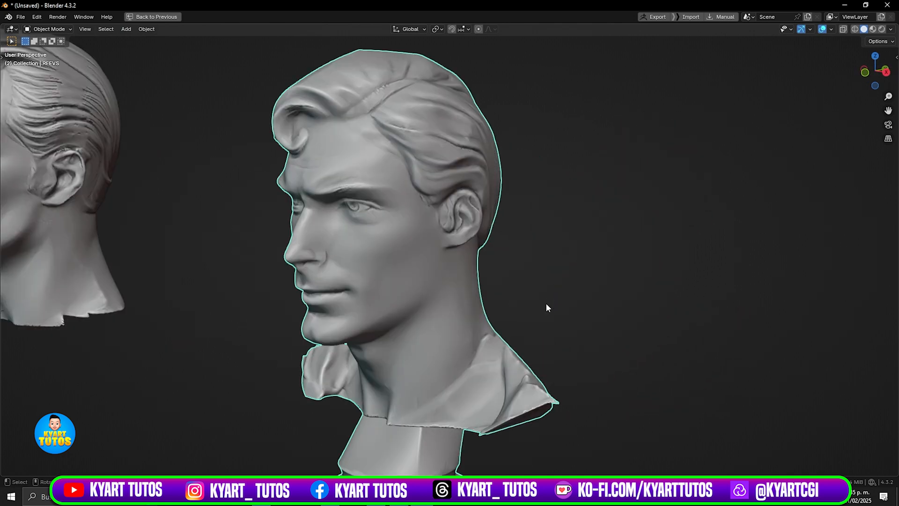
- Compare the wavy-haired and swept-back-hair busts with their reference photos in the front orthographic view
shift+middle_drag(387, 298, 569, 309)
ctrl+middle_drag(437, 304, 666, 273)
mouse_move(501, 291)
middle_down()
mouse_move(485, 293)
mouse_move(508, 290)
middle_up()
mouse_move(541, 289)
shift+middle_down()
mouse_move(555, 307)
mouse_move(550, 260)
mouse_move(546, 285)
shift+middle_up()
key(KP_1)
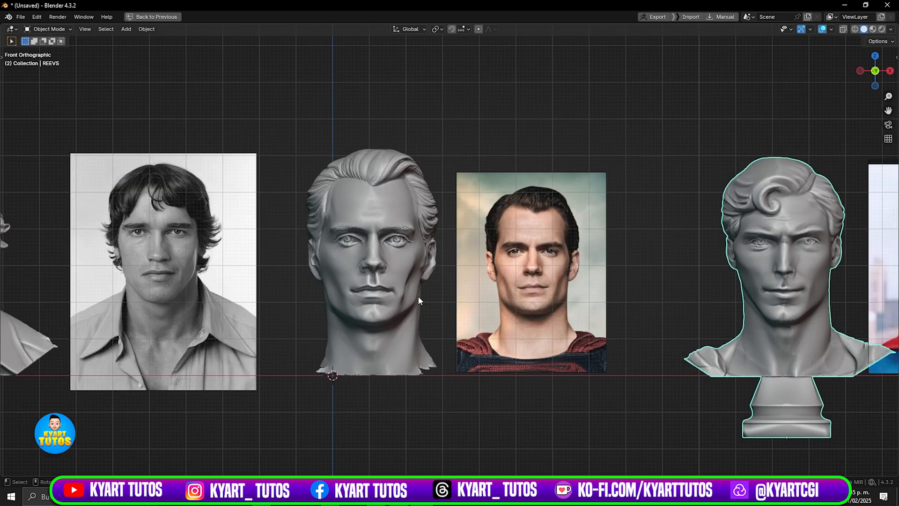
shift+middle_drag(418, 299, 627, 266)
middle_drag(490, 266, 535, 251)
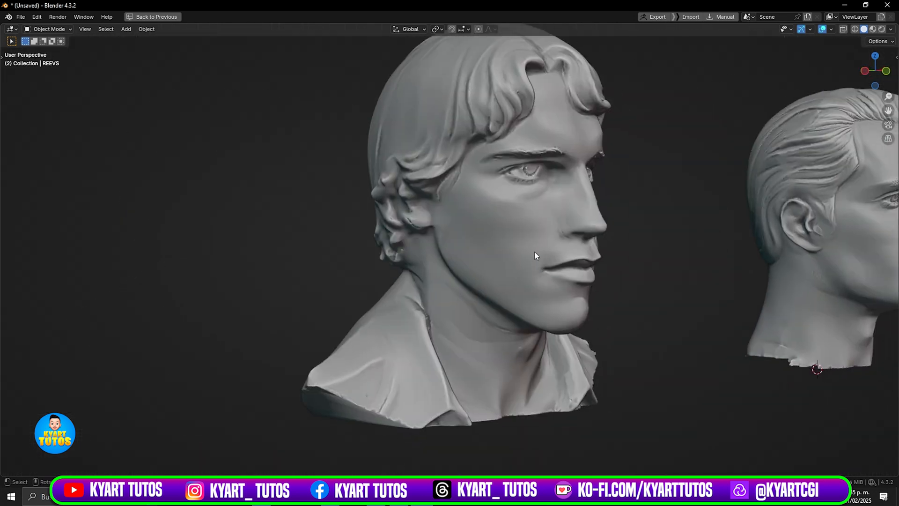
key(KP_1)
shift+middle_drag(381, 240, 523, 245)
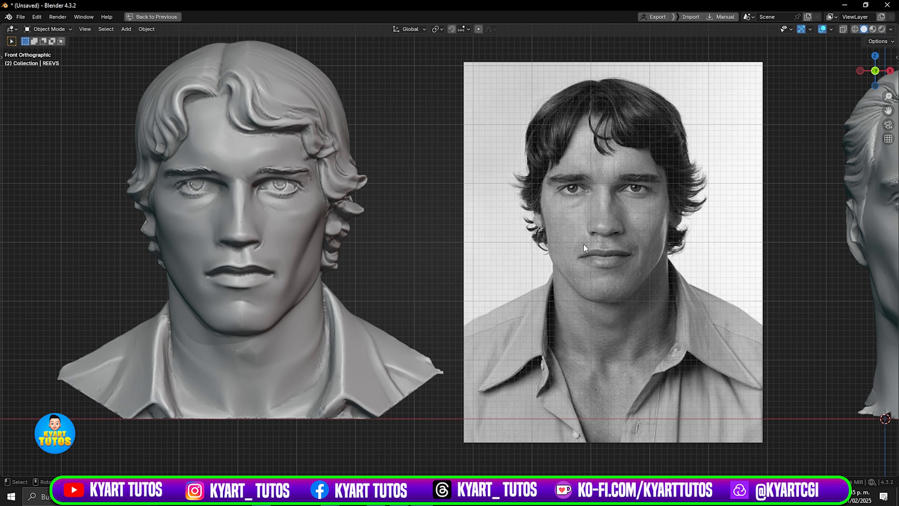
shift+middle_drag(667, 268, 386, 288)
shift+middle_drag(651, 277, 385, 281)
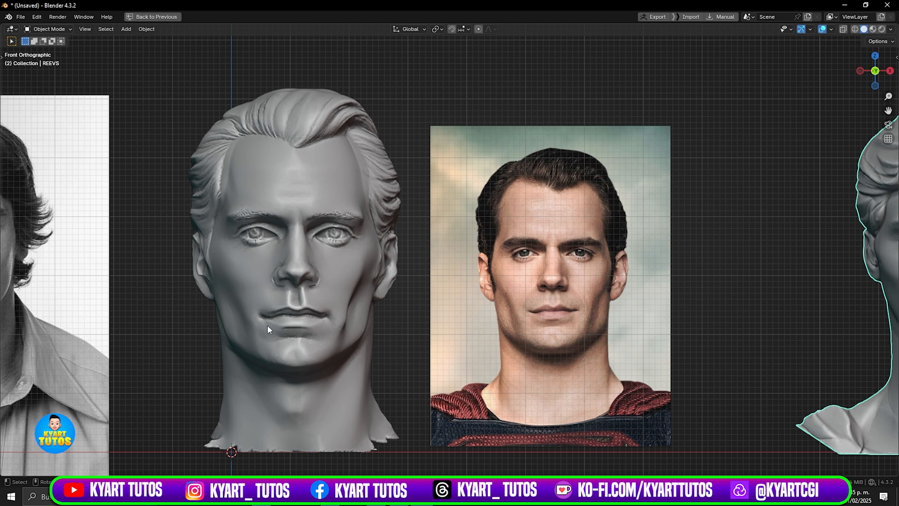
- Put the swept-back-hair bust into Sculpt Mode and set the Grab brush to a 146 px radius
click(349, 327)
key(ctrl+Tab)
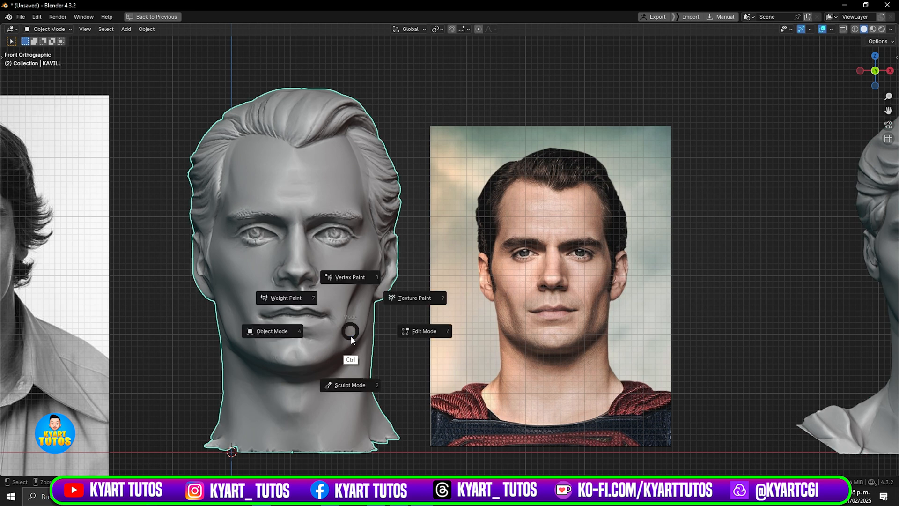
click(350, 384)
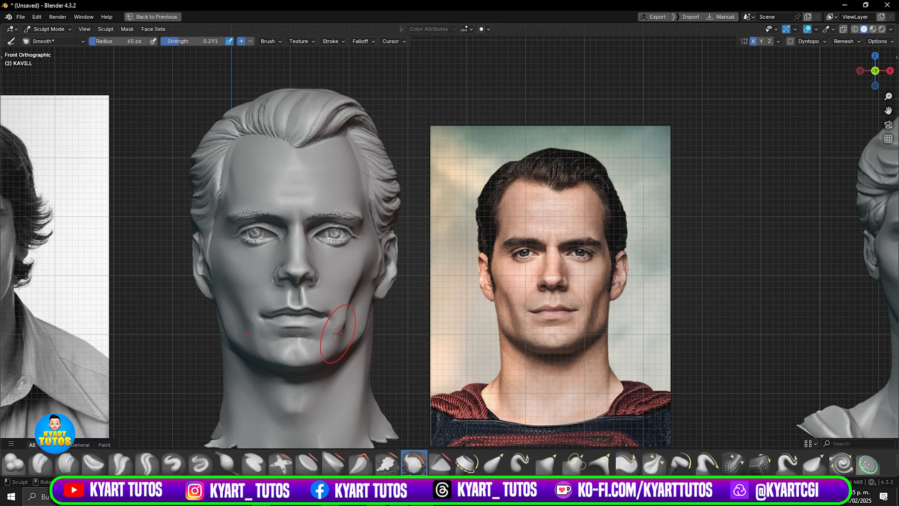
key(g)
key(f)
click(375, 344)
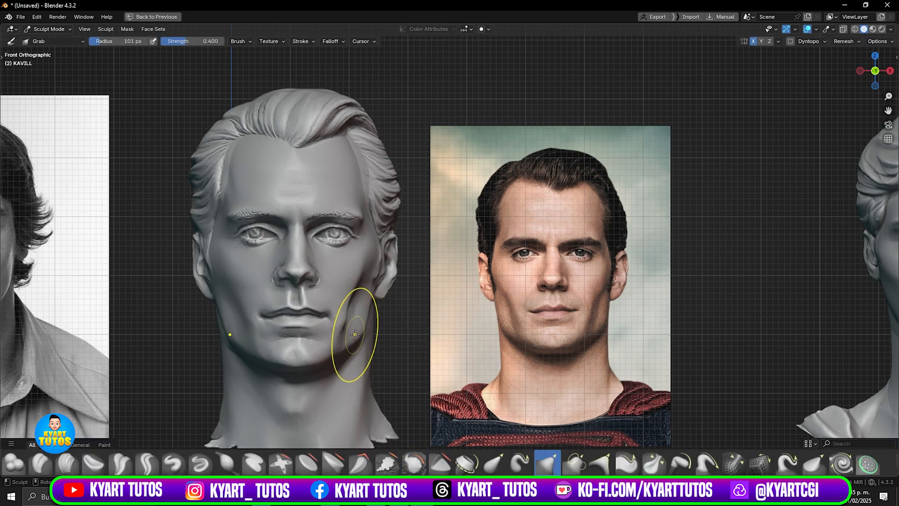
key(f)
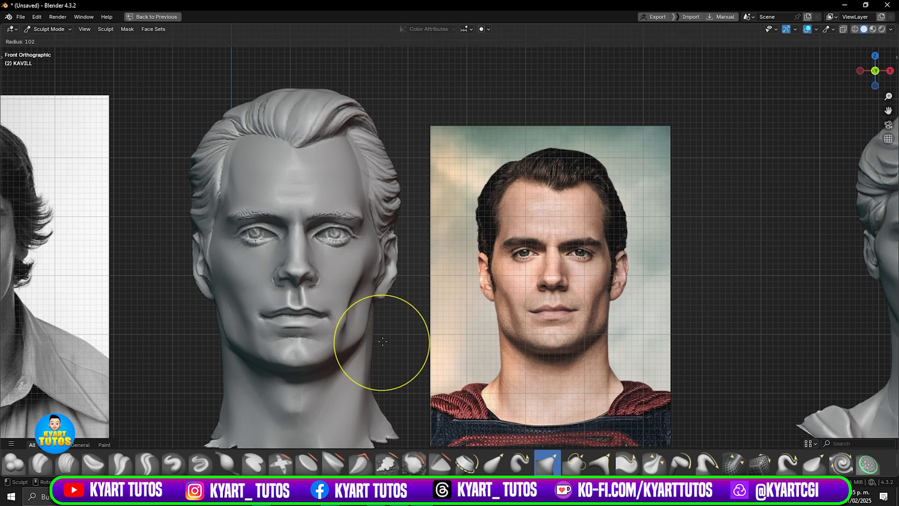
click(402, 350)
- Adjust the swept-back-hair bust's jaw and side-of-face contours with the Grab brush to match the reference photo
mouse_move(365, 327)
mouse_down()
mouse_move(370, 298)
mouse_move(352, 304)
mouse_up()
drag(326, 355, 339, 350)
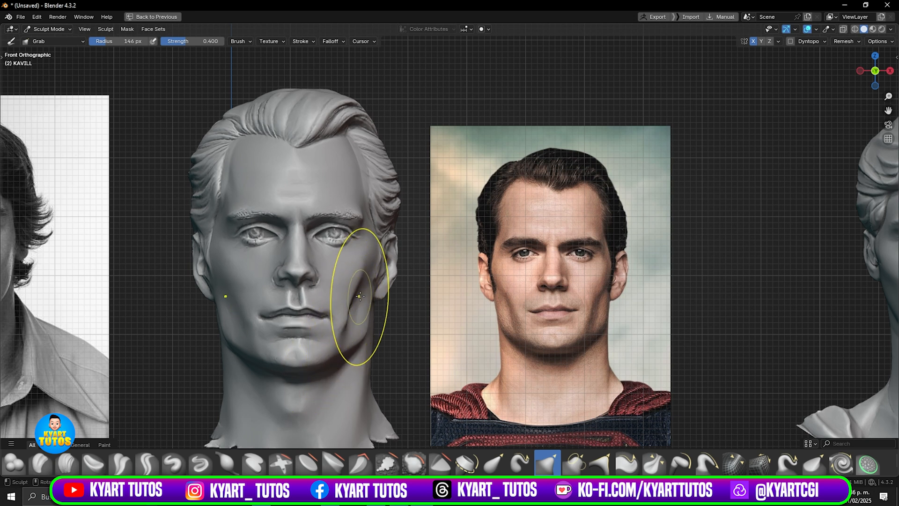
drag(397, 258, 398, 259)
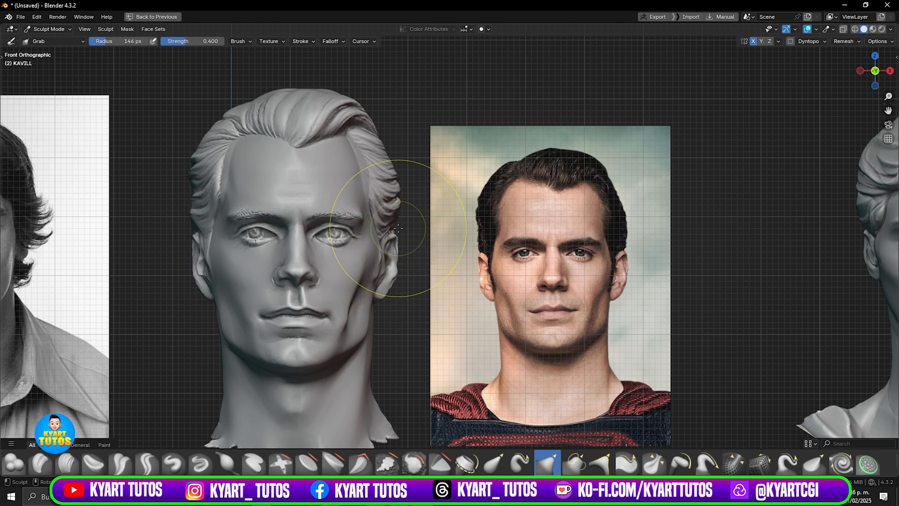
- Transfer Sculpt Mode from the swept-back-hair bust to the forehead-curl bust
mouse_move(653, 266)
shift+middle_down()
mouse_move(495, 243)
mouse_move(338, 266)
shift+middle_up()
mouse_move(541, 280)
shift+middle_down()
mouse_move(371, 195)
mouse_move(348, 199)
shift+middle_up()
shift+middle_drag(499, 220, 457, 243)
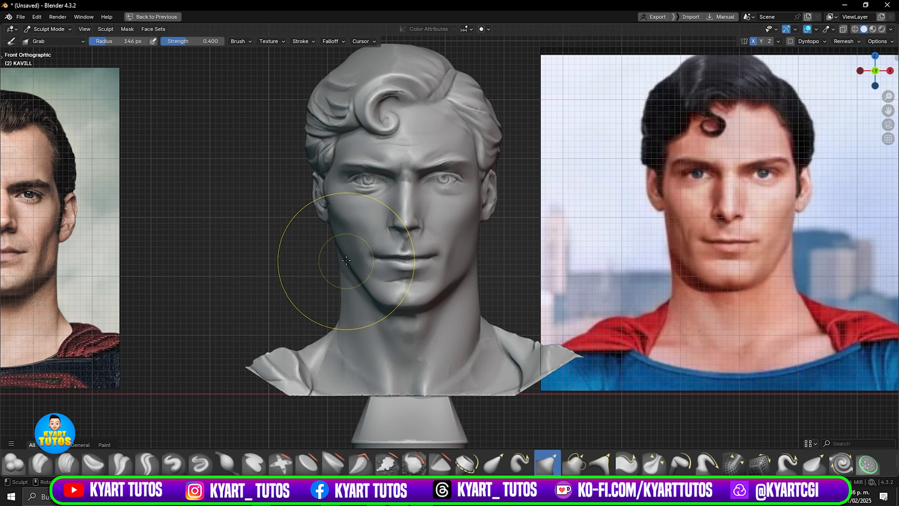
drag(346, 263, 337, 260)
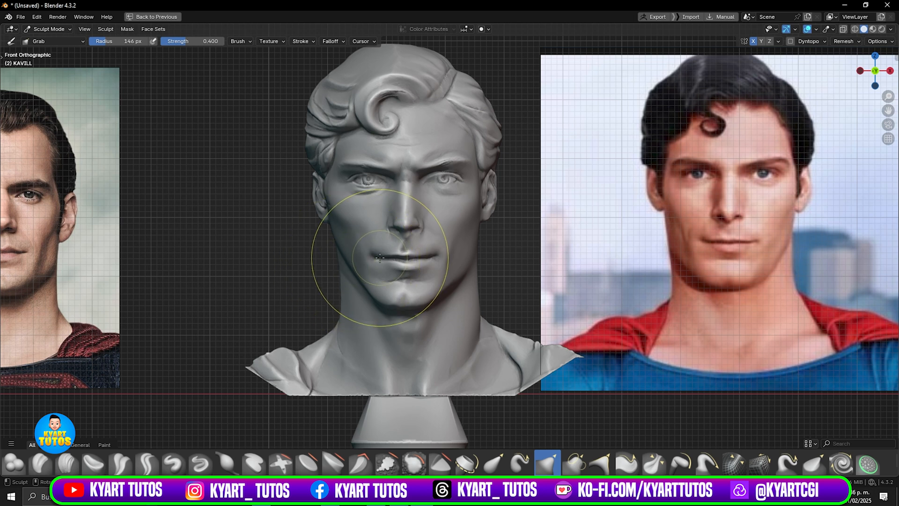
key(alt+q)
- Reshape the forehead-curl bust's jawline and lower cheek using the Grab brush at a 121 px radius
middle_drag(367, 248, 344, 259)
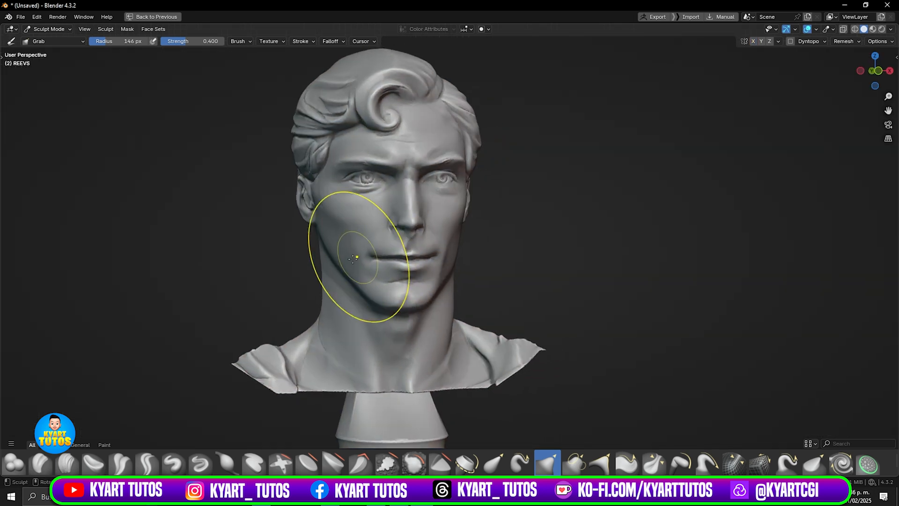
key(f)
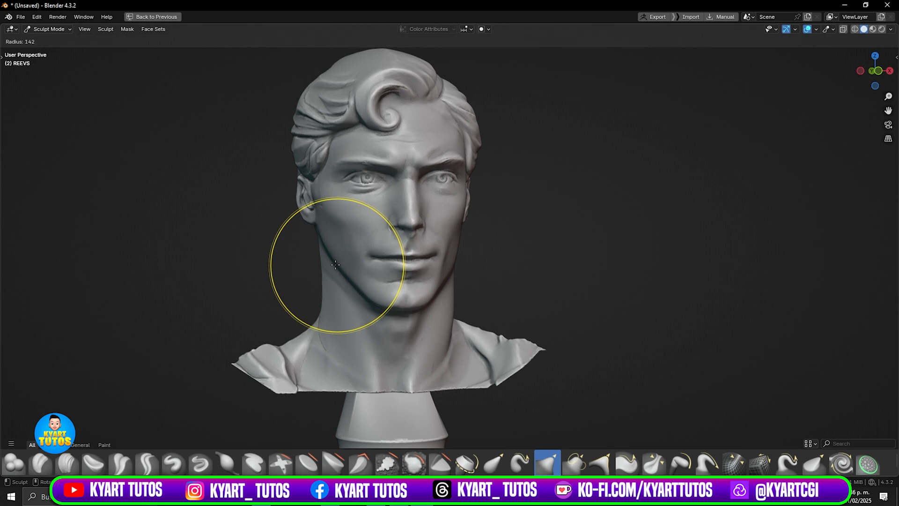
click(332, 266)
mouse_move(332, 266)
middle_down()
mouse_move(355, 260)
mouse_move(332, 270)
middle_up()
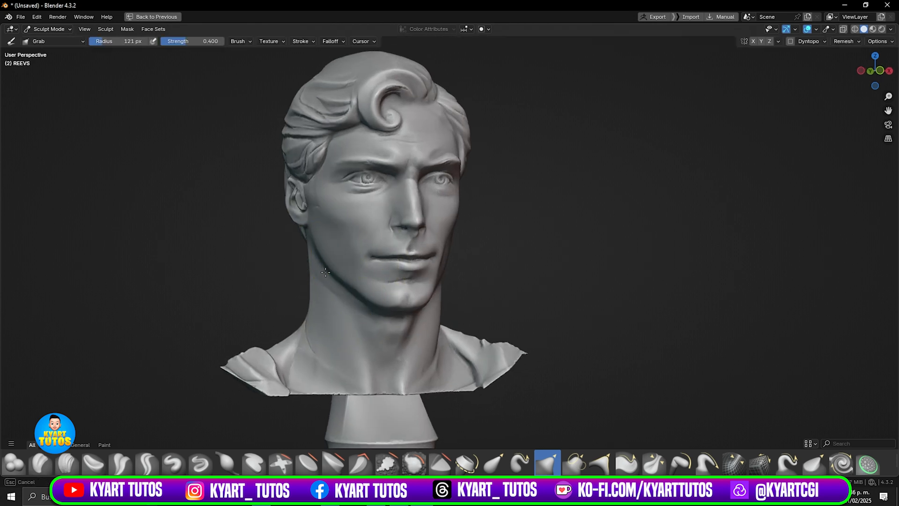
drag(325, 272, 338, 274)
mouse_move(336, 283)
middle_down()
mouse_move(309, 280)
mouse_move(320, 277)
middle_up()
mouse_move(324, 271)
mouse_down()
mouse_move(335, 272)
mouse_move(327, 246)
mouse_move(345, 290)
mouse_up()
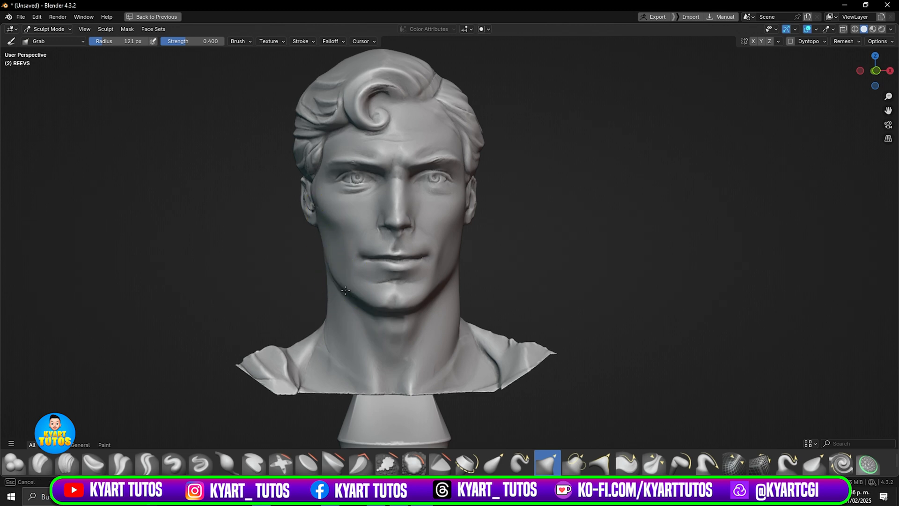
key(KP_1)
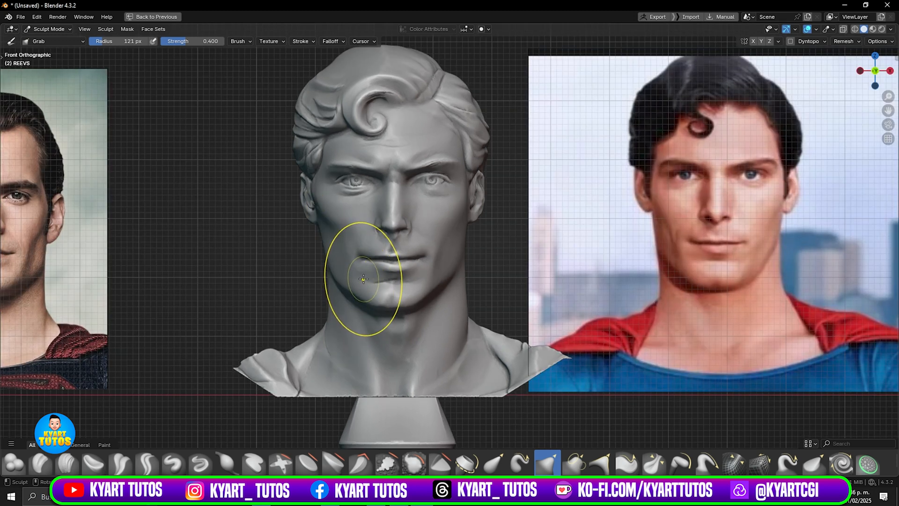
drag(336, 281, 347, 278)
middle_drag(346, 278, 357, 277)
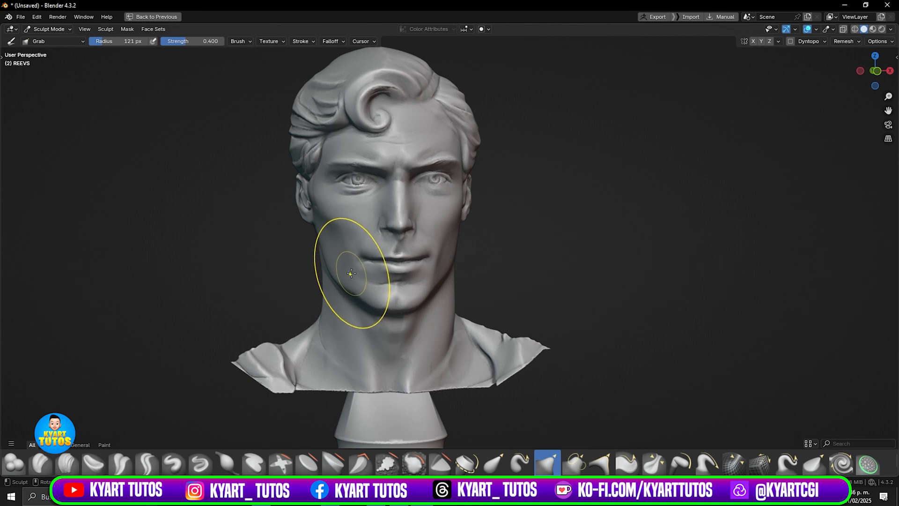
- Set the Draw Sharp brush to a 58 px radius and 0.309 strength, and compare the forehead-curl bust's face with its reference photo
key(d)
middle_drag(357, 268, 353, 233)
key(KP_1)
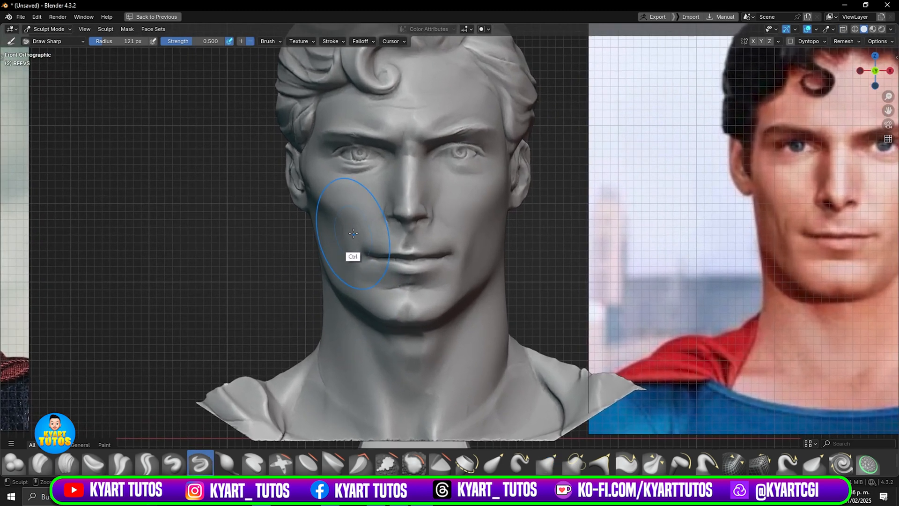
shift+middle_drag(429, 250, 448, 260)
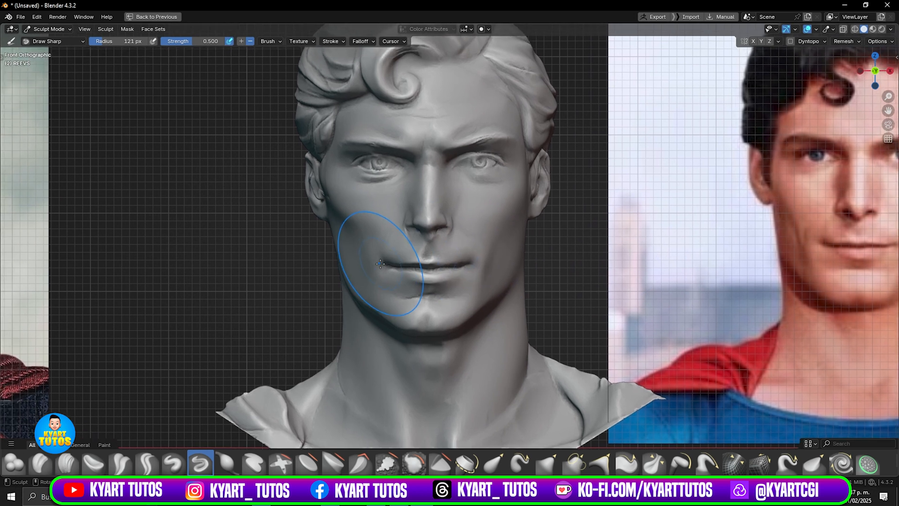
key(f)
click(334, 266)
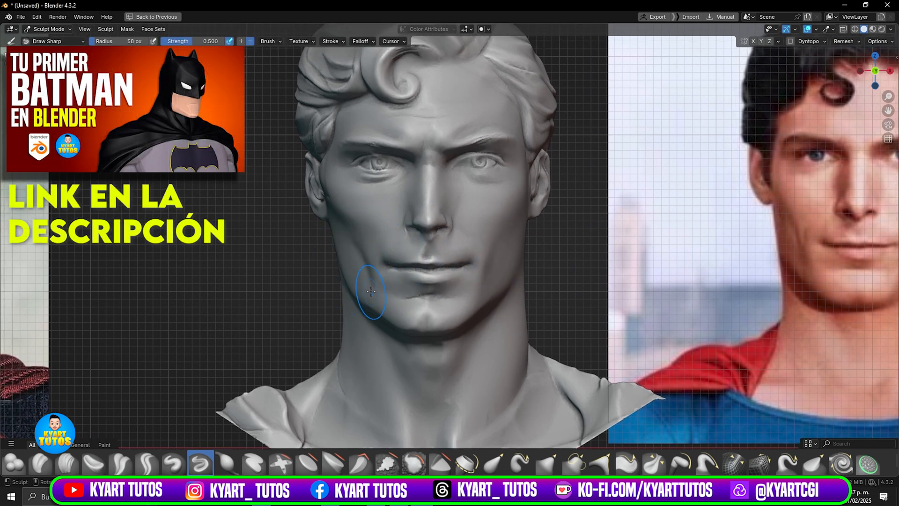
key(shift+f)
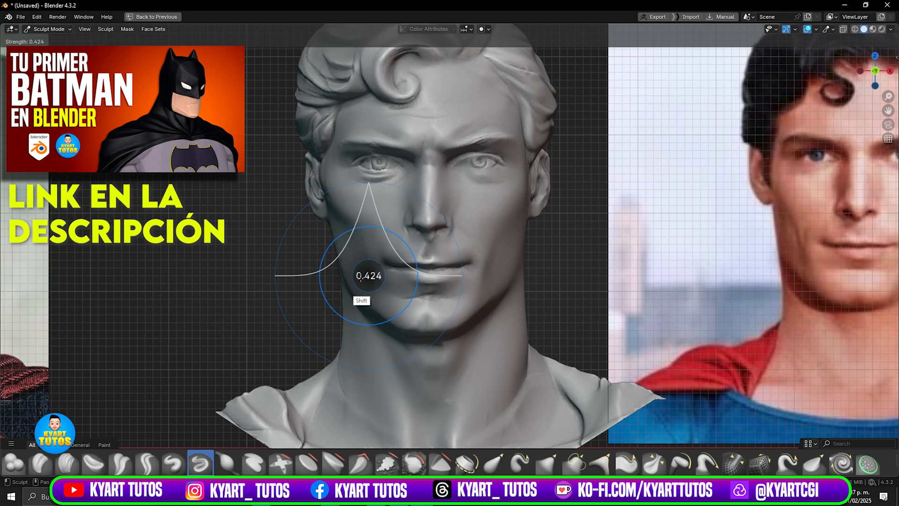
click(354, 275)
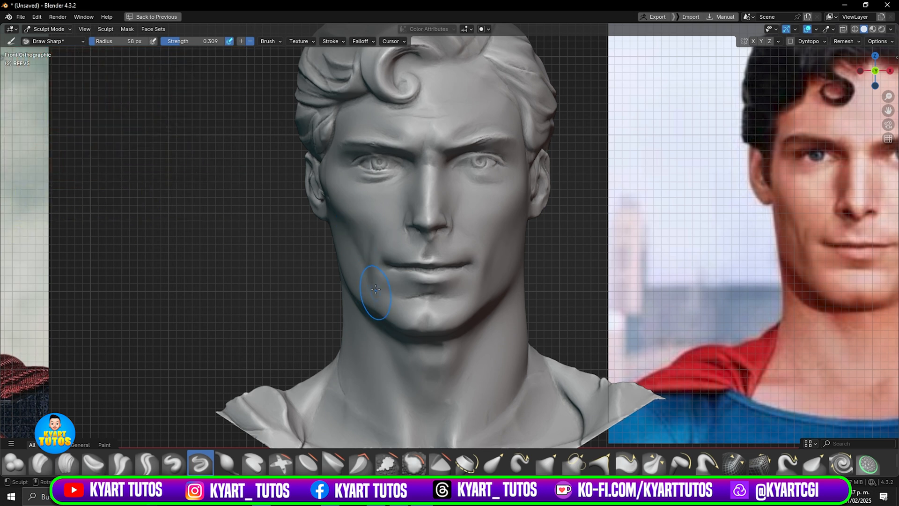
mouse_move(372, 267)
ctrl+middle_down()
mouse_move(389, 263)
mouse_move(400, 294)
mouse_move(416, 268)
mouse_move(384, 259)
mouse_move(390, 257)
ctrl+middle_up()
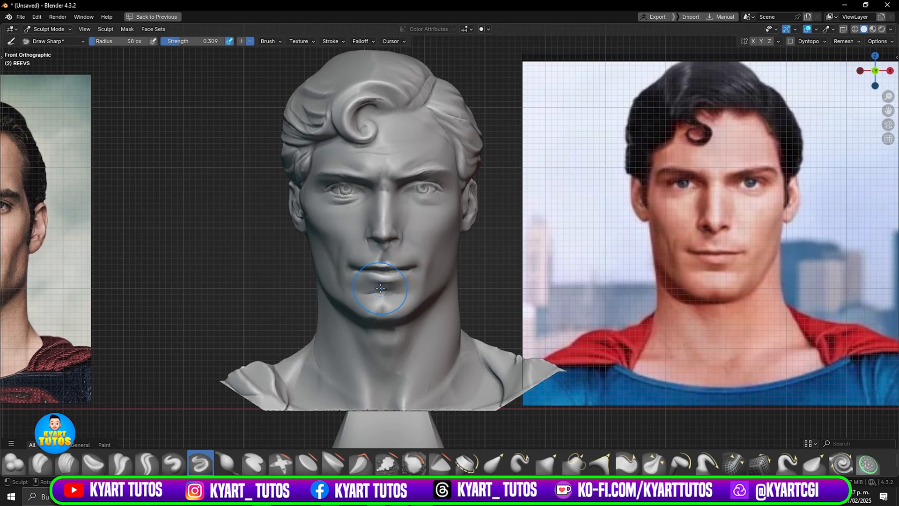
ctrl+middle_drag(371, 287, 373, 265)
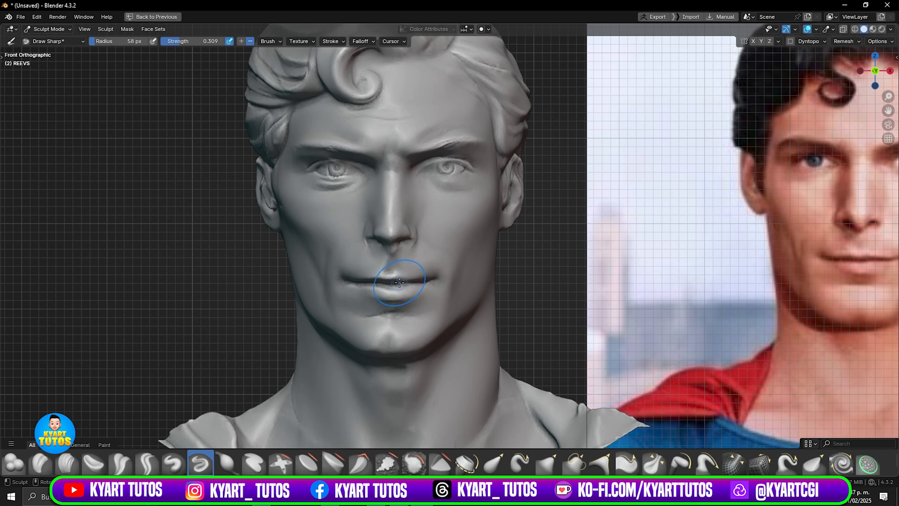
mouse_move(412, 261)
shift+middle_down()
mouse_move(373, 274)
mouse_move(383, 261)
shift+middle_up()
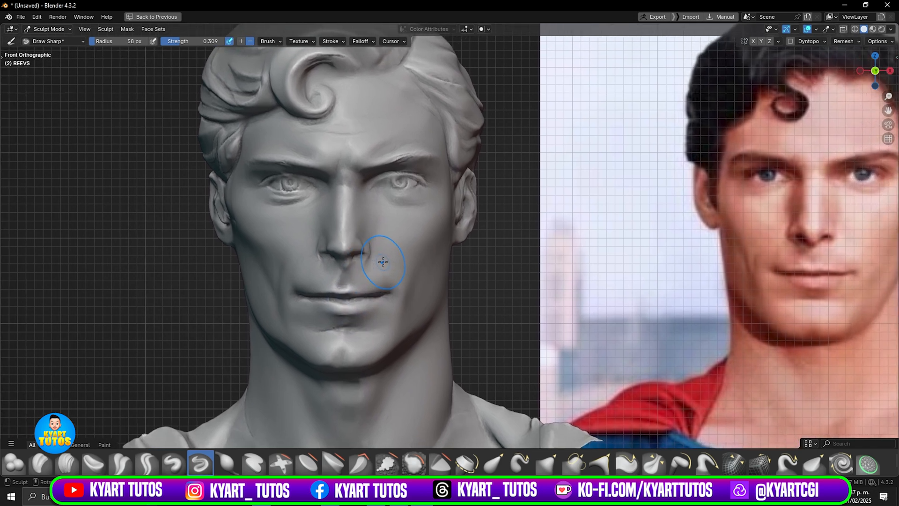